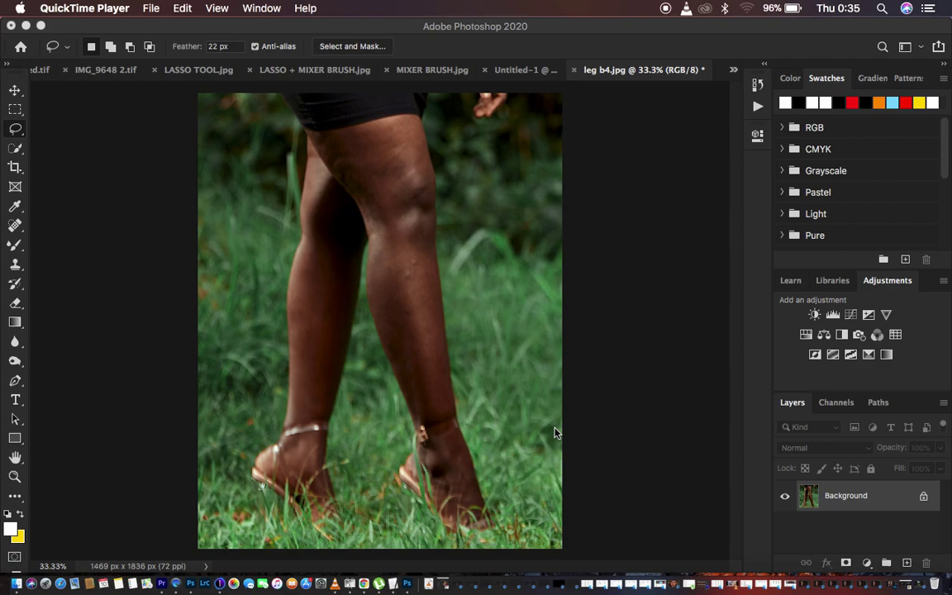
# Step: Run the FS 8 BIT frequency separation action on the leg photo
pyautogui.click(758, 108)
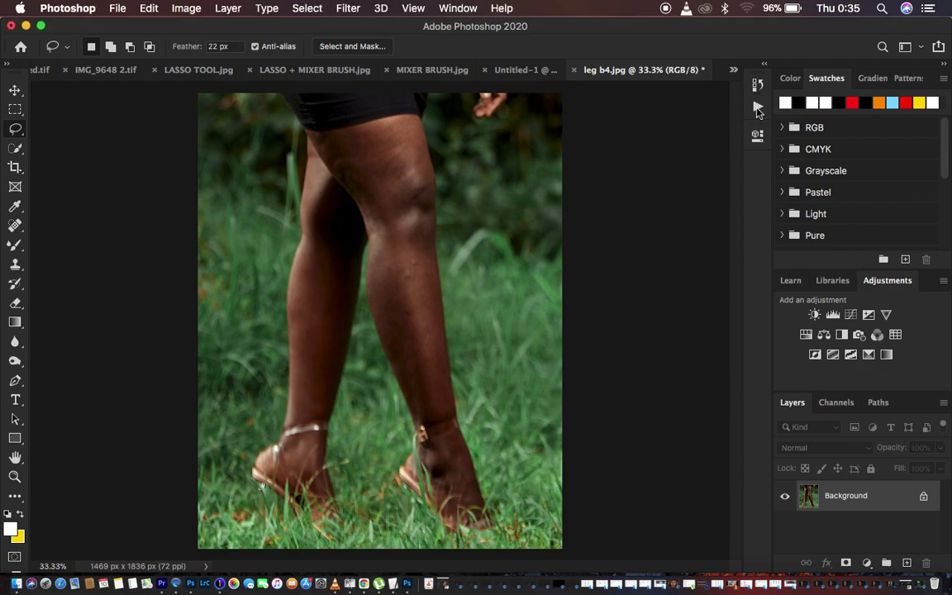
pyautogui.click(758, 109)
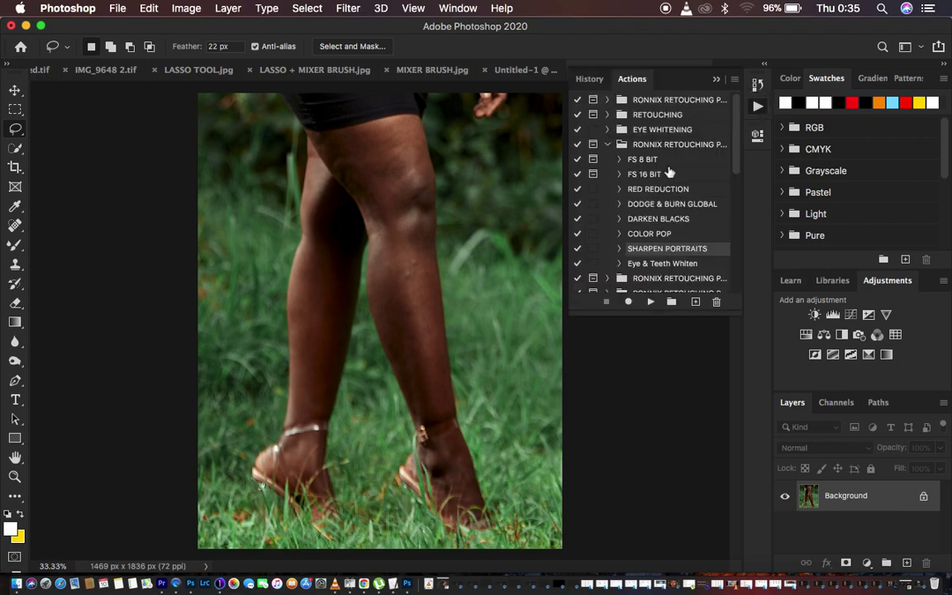
pyautogui.click(716, 79)
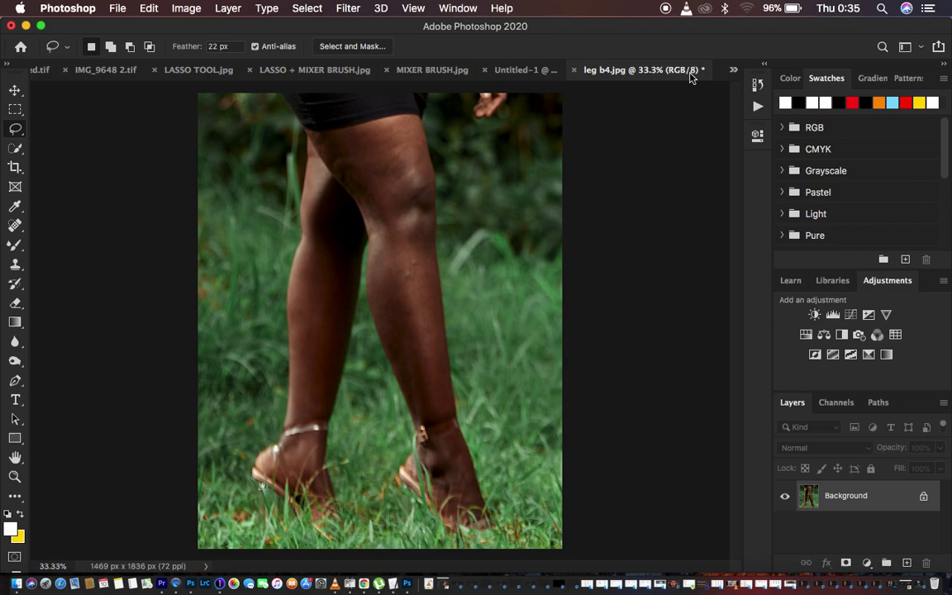
pyautogui.click(757, 104)
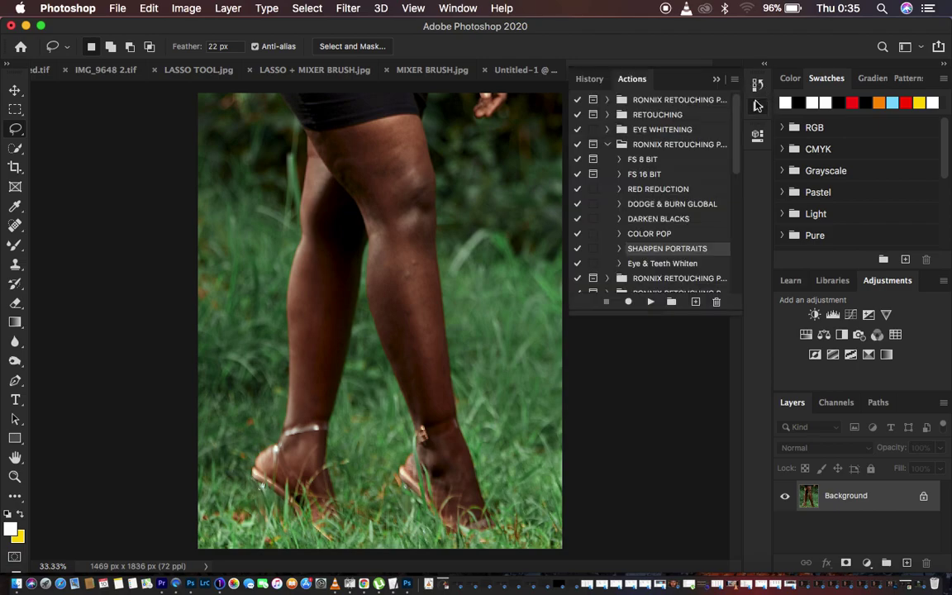
pyautogui.click(656, 163)
pyautogui.click(650, 302)
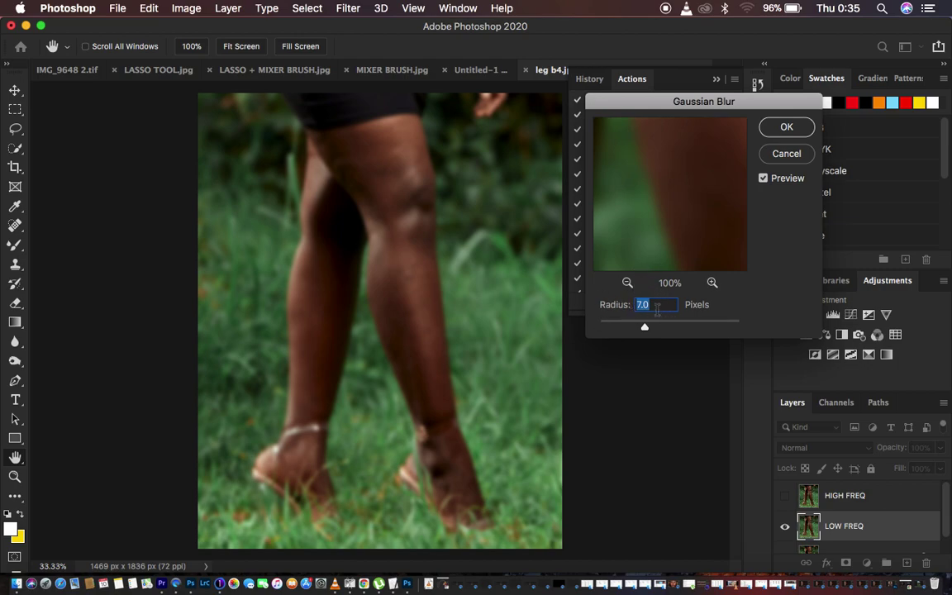
# Step: Compare blur strengths on the LOW FREQ layer, and apply the Gaussian Blur with a radius of 7.0 pixels
pyautogui.click(765, 179)
pyautogui.click(764, 178)
pyautogui.click(646, 330)
pyautogui.moveTo(646, 330); pyautogui.dragTo(600, 327)
pyautogui.moveTo(708, 176); pyautogui.dragTo(693, 246)
pyautogui.click(627, 283)
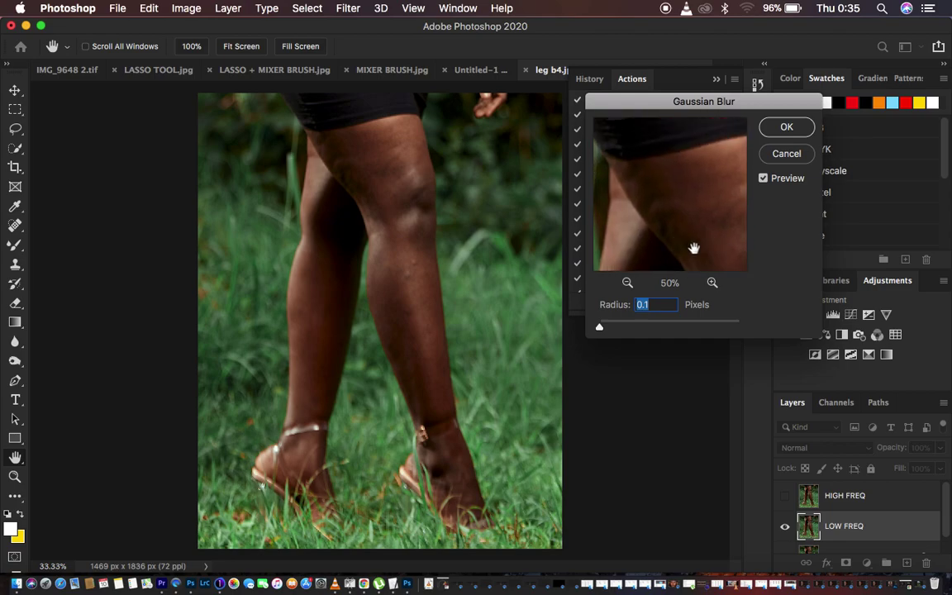
pyautogui.moveTo(601, 328); pyautogui.dragTo(645, 329)
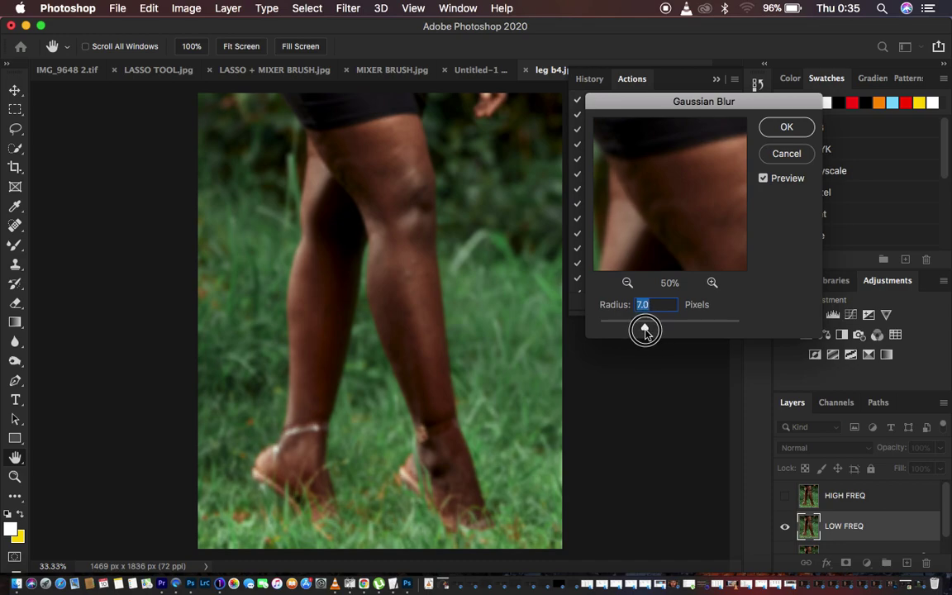
pyautogui.click(784, 133)
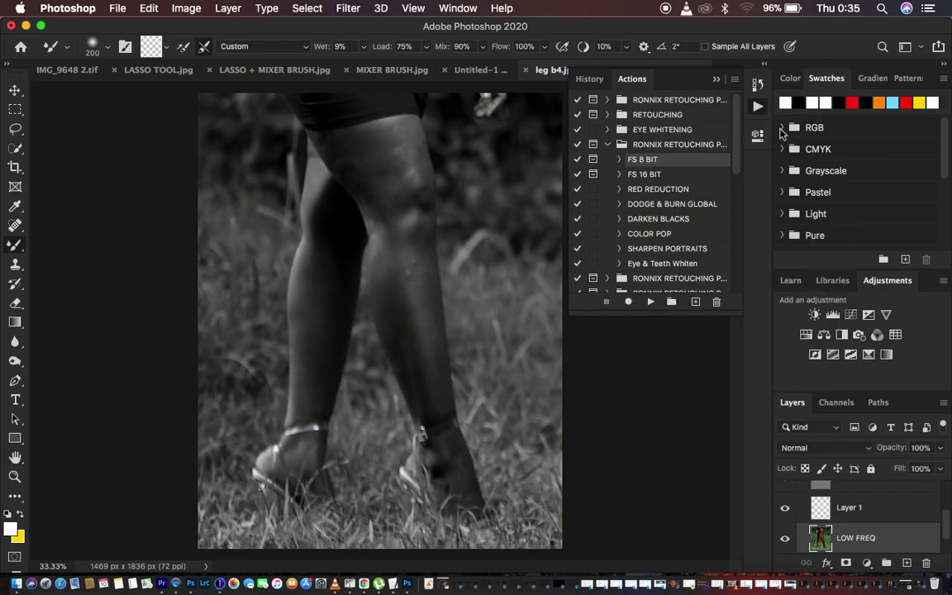
# Step: Hide the Black & White 1 and HIGH FREQ layers in the FREQ SEP 8 BIT group
pyautogui.click(717, 79)
pyautogui.scroll(2, 863, 510)
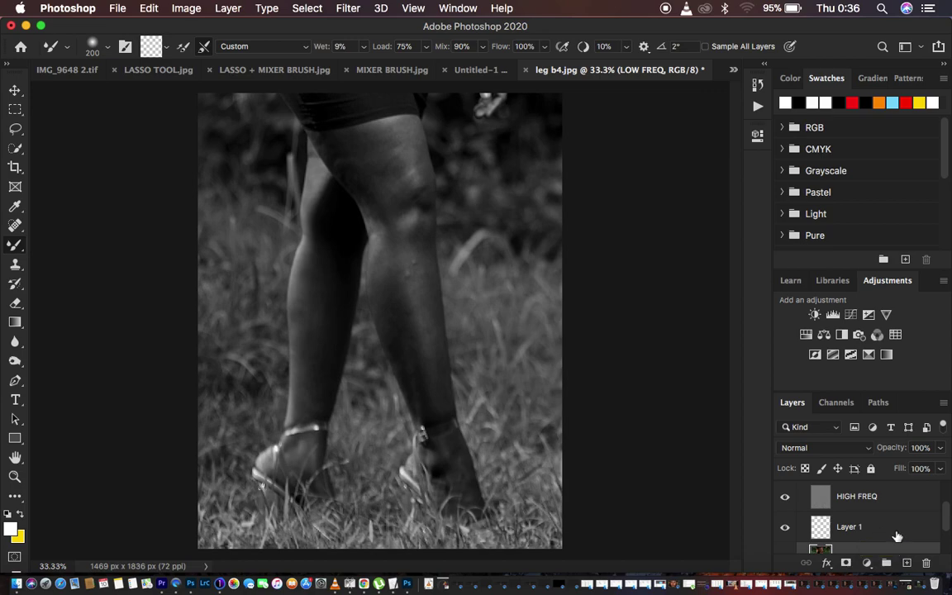
pyautogui.scroll(-1, 864, 536)
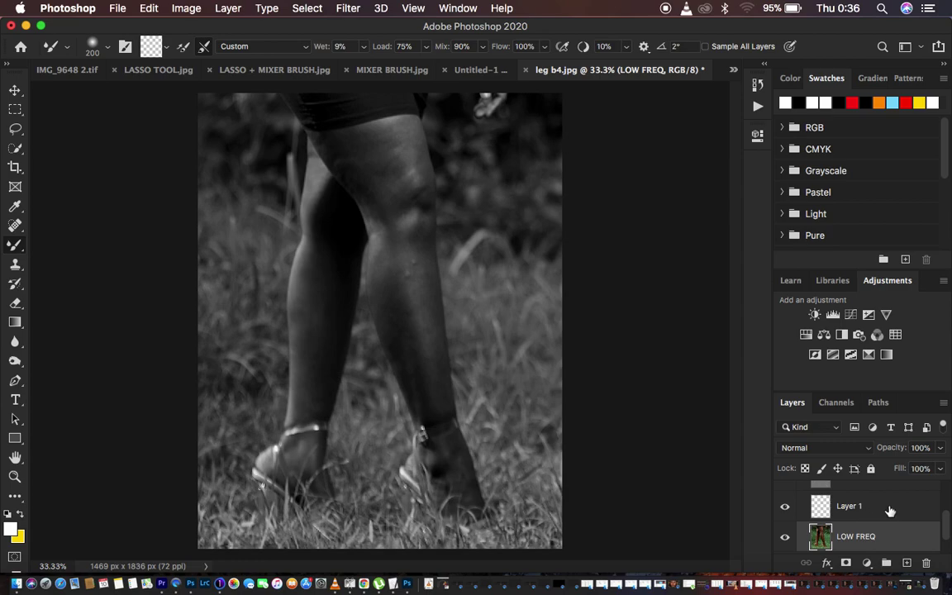
pyautogui.scroll(2, 890, 512)
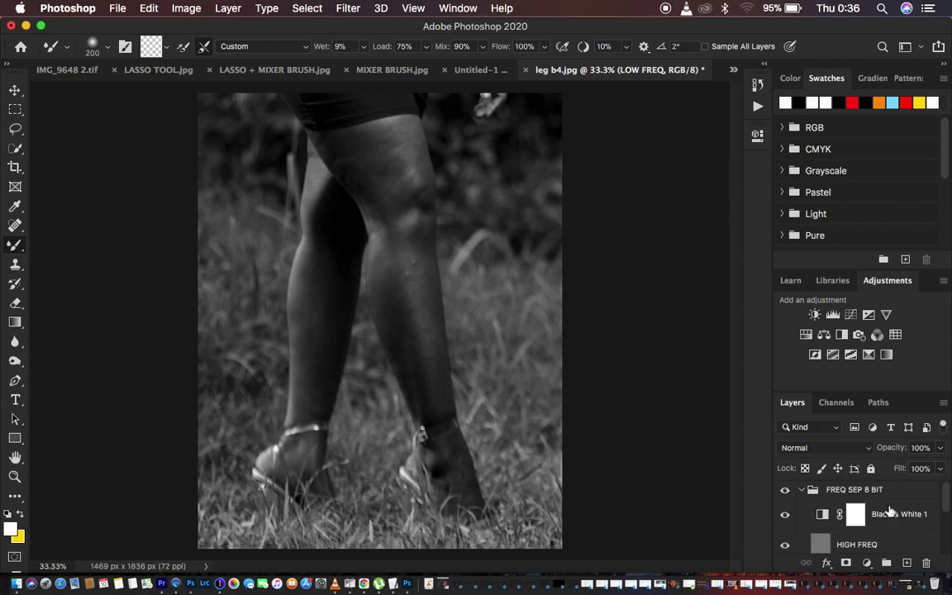
pyautogui.click(785, 515)
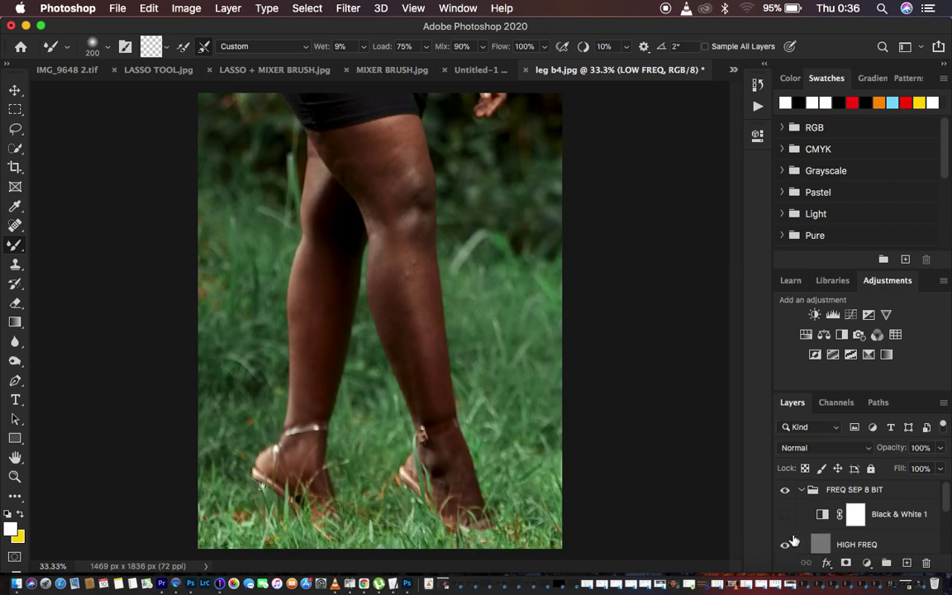
pyautogui.click(787, 545)
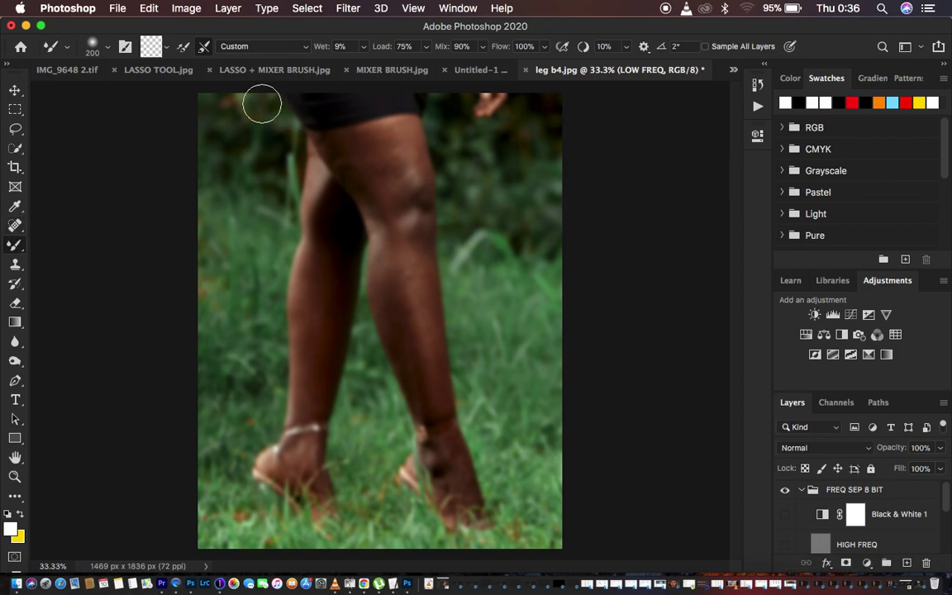
# Step: Clean the Mixer Brush of any loaded color, keeping the LOW FREQ layer as the painting target
pyautogui.click(165, 47)
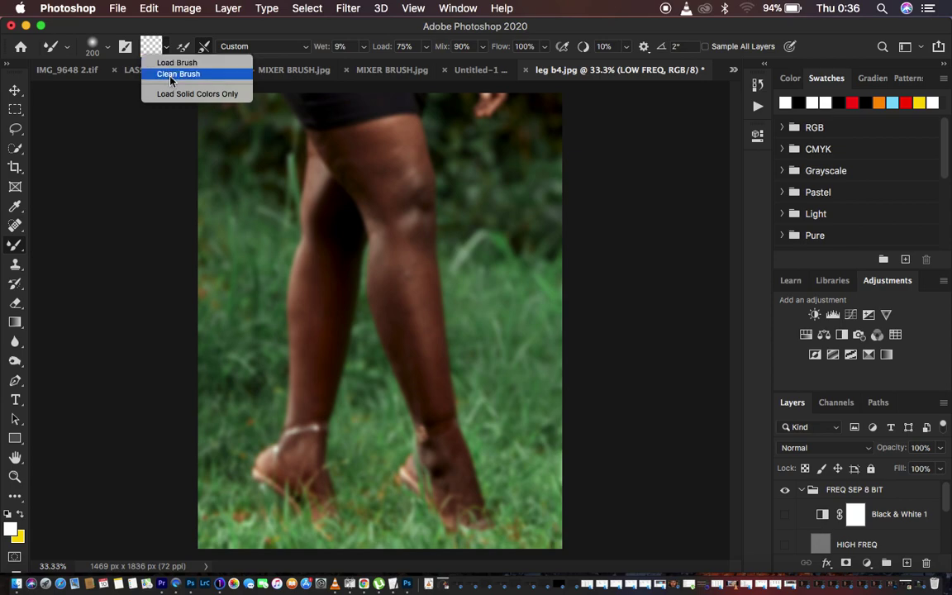
pyautogui.click(171, 76)
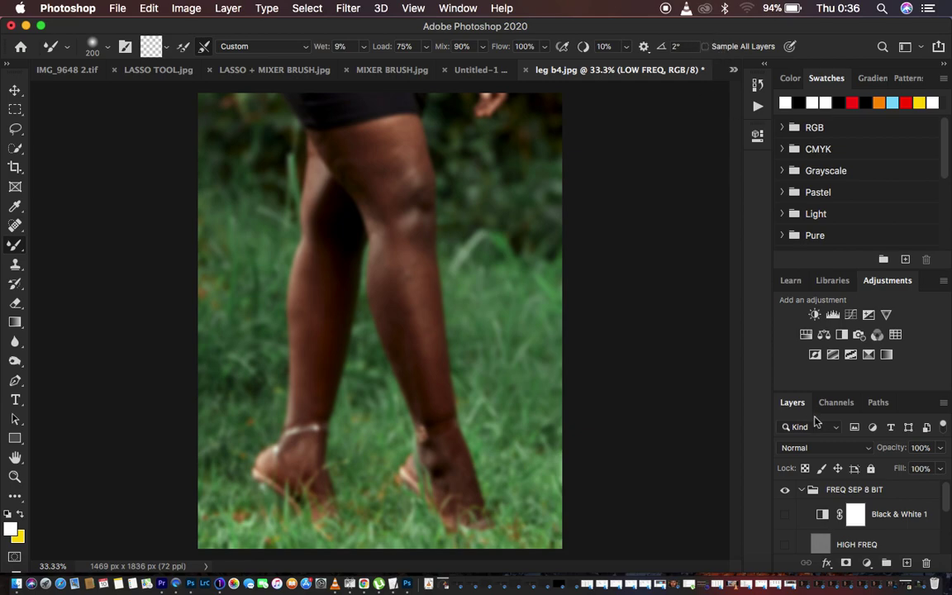
pyautogui.scroll(-3, 886, 525)
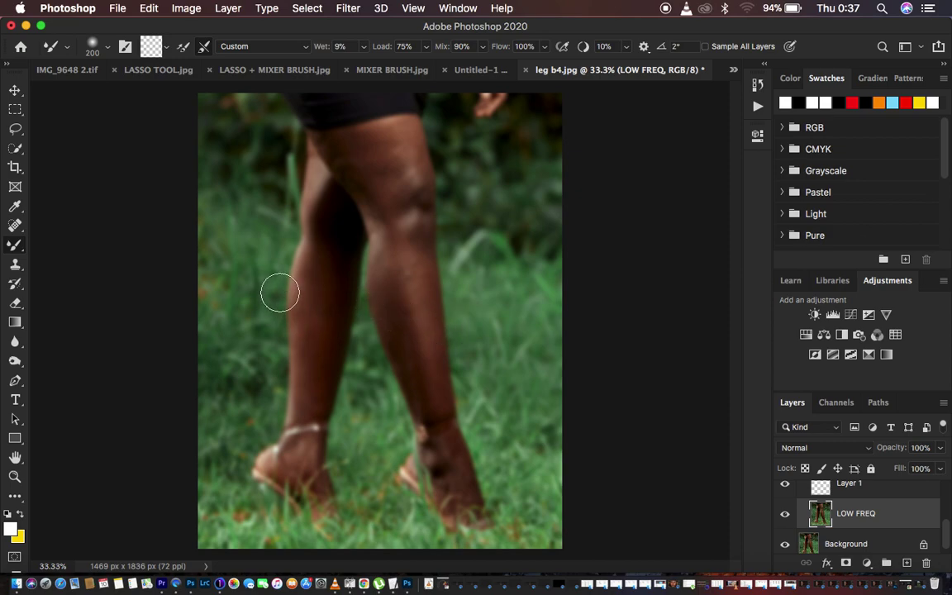
# Step: Smooth the blotchy skin on the front thigh above the knee on the LOW FREQ layer with the Mixer Brush
pyautogui.press('super+plus')
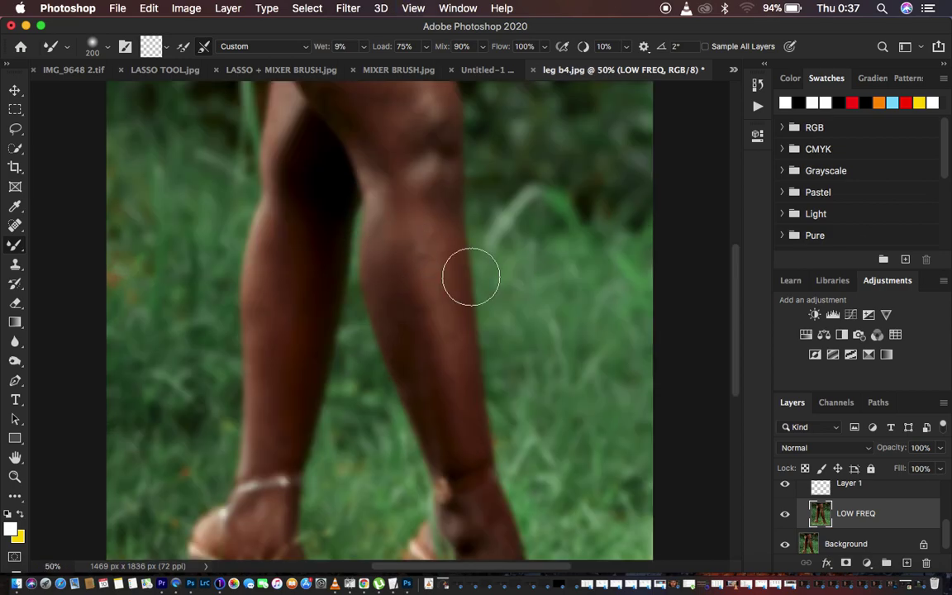
pyautogui.scroll(3, 471, 277)
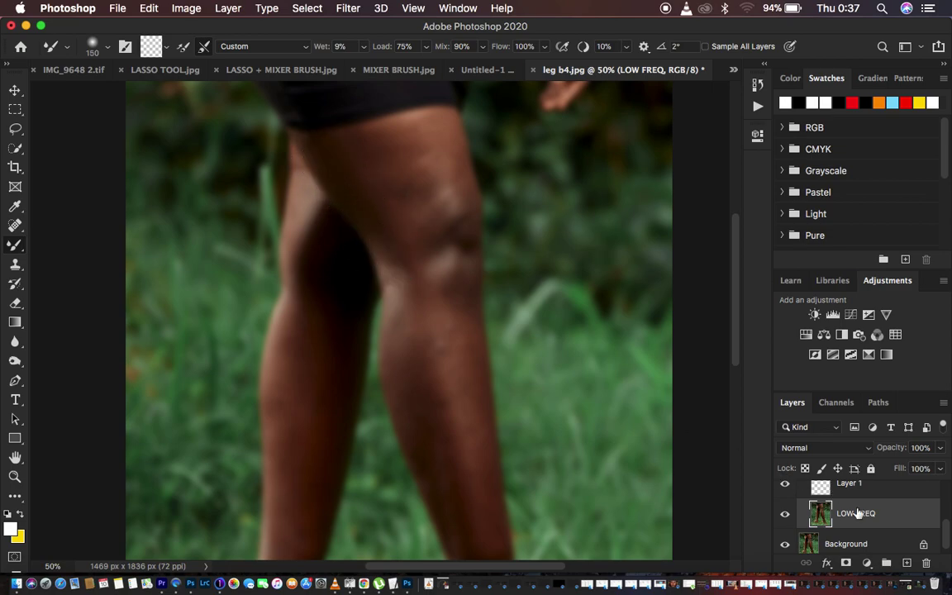
pyautogui.scroll(2, 858, 513)
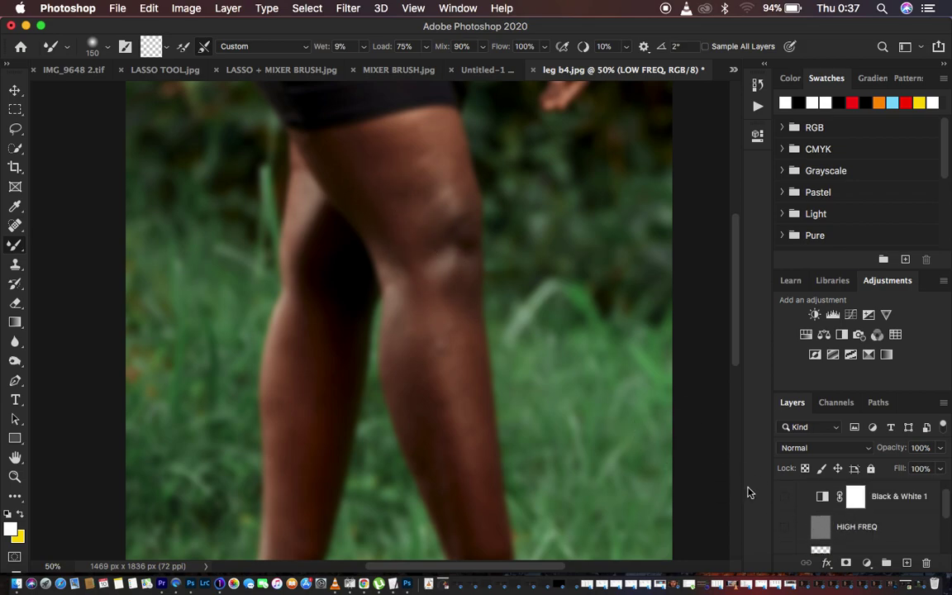
pyautogui.moveTo(383, 179)
pyautogui.mouseDown()
pyautogui.moveTo(393, 205)
pyautogui.moveTo(372, 170)
pyautogui.moveTo(336, 163)
pyautogui.moveTo(377, 205)
pyautogui.mouseUp()
pyautogui.moveTo(419, 147)
pyautogui.mouseDown()
pyautogui.moveTo(440, 191)
pyautogui.moveTo(425, 161)
pyautogui.moveTo(435, 178)
pyautogui.moveTo(395, 166)
pyautogui.moveTo(365, 138)
pyautogui.moveTo(355, 150)
pyautogui.moveTo(359, 179)
pyautogui.moveTo(306, 146)
pyautogui.moveTo(375, 211)
pyautogui.moveTo(398, 196)
pyautogui.moveTo(402, 205)
pyautogui.moveTo(418, 198)
pyautogui.mouseUp()
pyautogui.moveTo(444, 162); pyautogui.dragTo(467, 198)
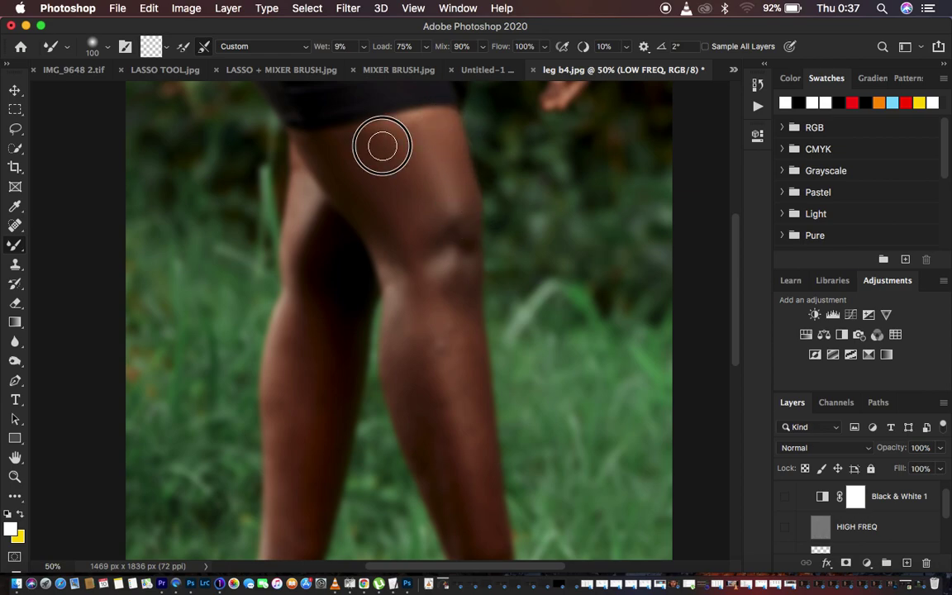
# Step: Blend the front leg's skin from the thigh past the knee to the upper calf, checking it briefly with the HIGH FREQ layer shown
pyautogui.moveTo(367, 134)
pyautogui.mouseDown()
pyautogui.moveTo(404, 135)
pyautogui.moveTo(402, 125)
pyautogui.moveTo(434, 168)
pyautogui.moveTo(420, 191)
pyautogui.moveTo(390, 142)
pyautogui.moveTo(358, 143)
pyautogui.moveTo(414, 258)
pyautogui.moveTo(433, 433)
pyautogui.moveTo(415, 348)
pyautogui.moveTo(437, 457)
pyautogui.moveTo(424, 418)
pyautogui.moveTo(423, 427)
pyautogui.moveTo(474, 423)
pyautogui.moveTo(462, 349)
pyautogui.moveTo(477, 444)
pyautogui.moveTo(429, 331)
pyautogui.moveTo(464, 511)
pyautogui.moveTo(428, 393)
pyautogui.moveTo(422, 400)
pyautogui.moveTo(405, 281)
pyautogui.moveTo(385, 239)
pyautogui.moveTo(404, 294)
pyautogui.mouseUp()
pyautogui.moveTo(467, 319)
pyautogui.mouseDown()
pyautogui.moveTo(463, 357)
pyautogui.moveTo(453, 346)
pyautogui.mouseUp()
pyautogui.moveTo(364, 298); pyautogui.dragTo(414, 378)
pyautogui.click(786, 526)
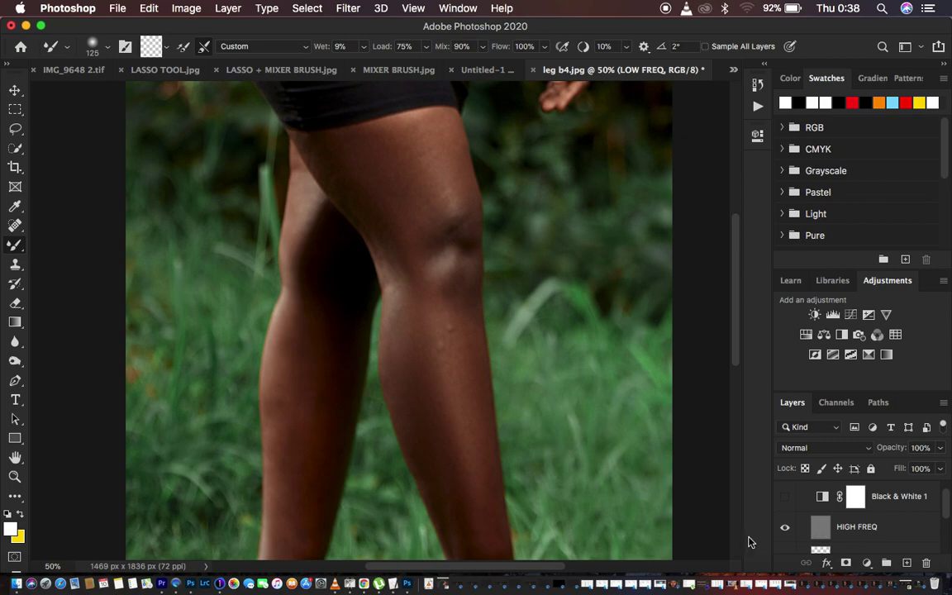
pyautogui.click(786, 526)
# Step: Smooth the front calf, then the upper thigh and the knee's uneven patches, with the Mixer Brush reduced to 80–100 for the finer areas
pyautogui.scroll(-3, 461, 448)
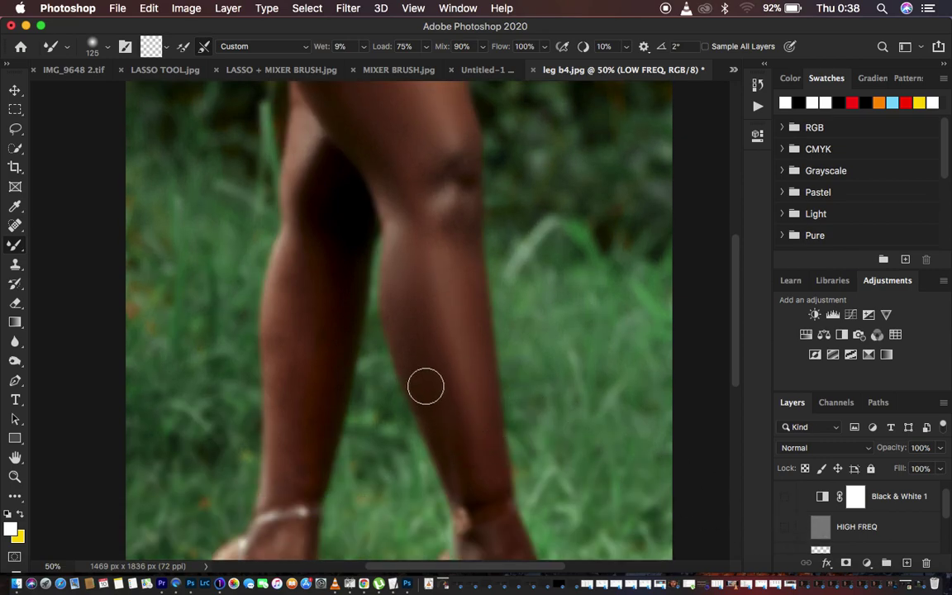
pyautogui.moveTo(443, 406)
pyautogui.mouseDown()
pyautogui.moveTo(431, 382)
pyautogui.moveTo(461, 449)
pyautogui.moveTo(447, 443)
pyautogui.moveTo(441, 413)
pyautogui.moveTo(469, 472)
pyautogui.moveTo(472, 389)
pyautogui.moveTo(491, 482)
pyautogui.moveTo(452, 440)
pyautogui.moveTo(416, 352)
pyautogui.moveTo(406, 282)
pyautogui.moveTo(392, 287)
pyautogui.moveTo(399, 303)
pyautogui.moveTo(399, 153)
pyautogui.mouseUp()
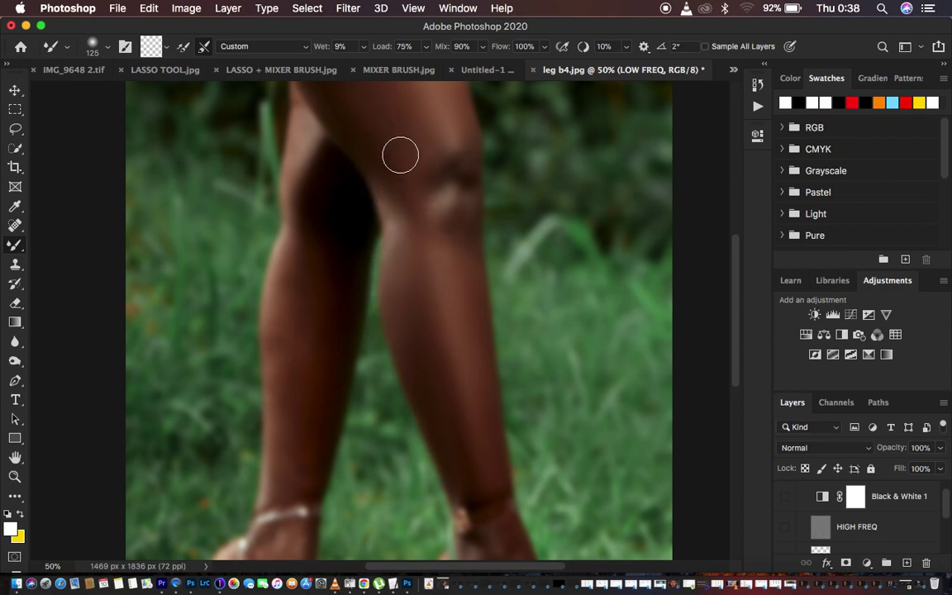
pyautogui.scroll(3, 399, 153)
pyautogui.moveTo(366, 184)
pyautogui.mouseDown()
pyautogui.moveTo(310, 153)
pyautogui.moveTo(322, 168)
pyautogui.moveTo(390, 168)
pyautogui.moveTo(384, 150)
pyautogui.mouseUp()
pyautogui.press('[')
pyautogui.moveTo(431, 126)
pyautogui.mouseDown()
pyautogui.moveTo(421, 130)
pyautogui.moveTo(448, 151)
pyautogui.mouseUp()
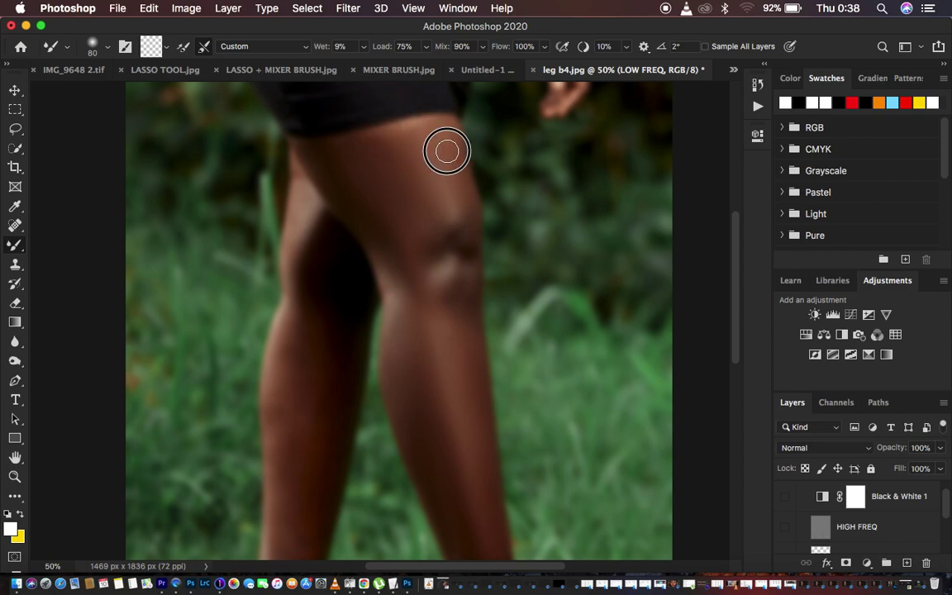
pyautogui.moveTo(465, 233); pyautogui.dragTo(459, 272)
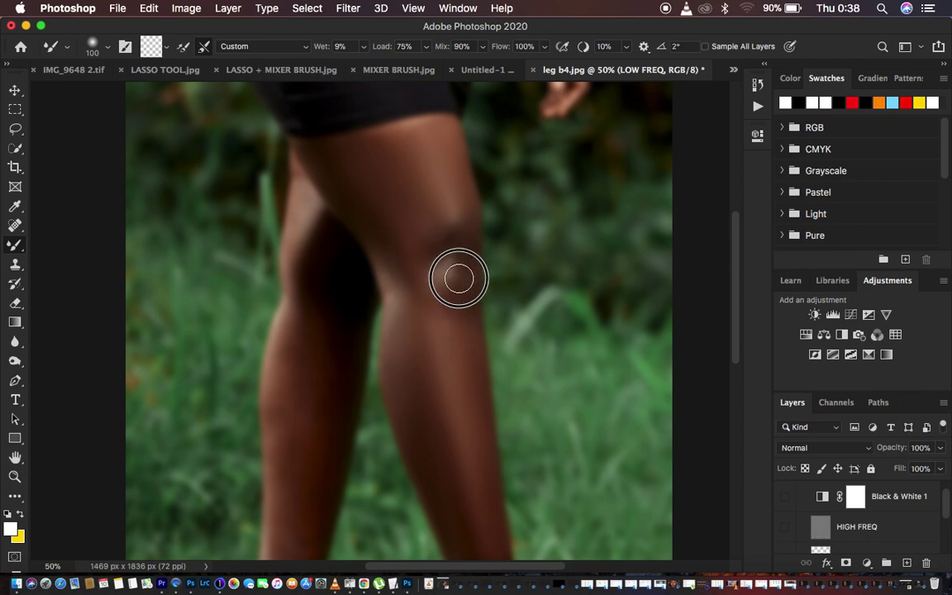
# Step: Blend the tones below and around the front knee and along the thigh edges with the Mixer Brush
pyautogui.moveTo(463, 321)
pyautogui.mouseDown()
pyautogui.moveTo(435, 314)
pyautogui.moveTo(415, 333)
pyautogui.moveTo(414, 374)
pyautogui.mouseUp()
pyautogui.moveTo(406, 329)
pyautogui.mouseDown()
pyautogui.moveTo(397, 367)
pyautogui.moveTo(416, 415)
pyautogui.mouseUp()
pyautogui.moveTo(405, 245)
pyautogui.mouseDown()
pyautogui.moveTo(404, 233)
pyautogui.moveTo(428, 251)
pyautogui.moveTo(455, 234)
pyautogui.moveTo(472, 259)
pyautogui.moveTo(421, 250)
pyautogui.moveTo(438, 268)
pyautogui.moveTo(429, 223)
pyautogui.mouseUp()
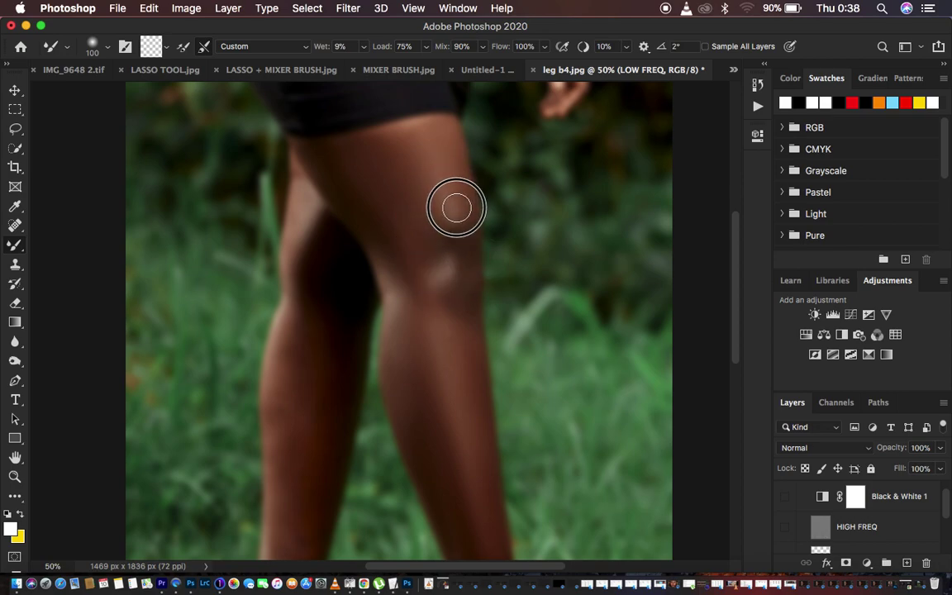
pyautogui.moveTo(460, 203)
pyautogui.mouseDown()
pyautogui.moveTo(428, 244)
pyautogui.moveTo(444, 285)
pyautogui.moveTo(456, 286)
pyautogui.moveTo(463, 268)
pyautogui.moveTo(463, 347)
pyautogui.moveTo(466, 303)
pyautogui.moveTo(409, 227)
pyautogui.moveTo(431, 301)
pyautogui.mouseUp()
pyautogui.moveTo(412, 211)
pyautogui.mouseDown()
pyautogui.moveTo(427, 215)
pyautogui.moveTo(431, 236)
pyautogui.moveTo(460, 212)
pyautogui.moveTo(466, 241)
pyautogui.moveTo(387, 227)
pyautogui.moveTo(381, 176)
pyautogui.moveTo(353, 159)
pyautogui.moveTo(315, 165)
pyautogui.moveTo(285, 149)
pyautogui.mouseUp()
# Step: Smooth the rear calf, the front shin and the rear ankle and foot, reducing the Mixer Brush to 70 for the foot
pyautogui.scroll(-5, 355, 206)
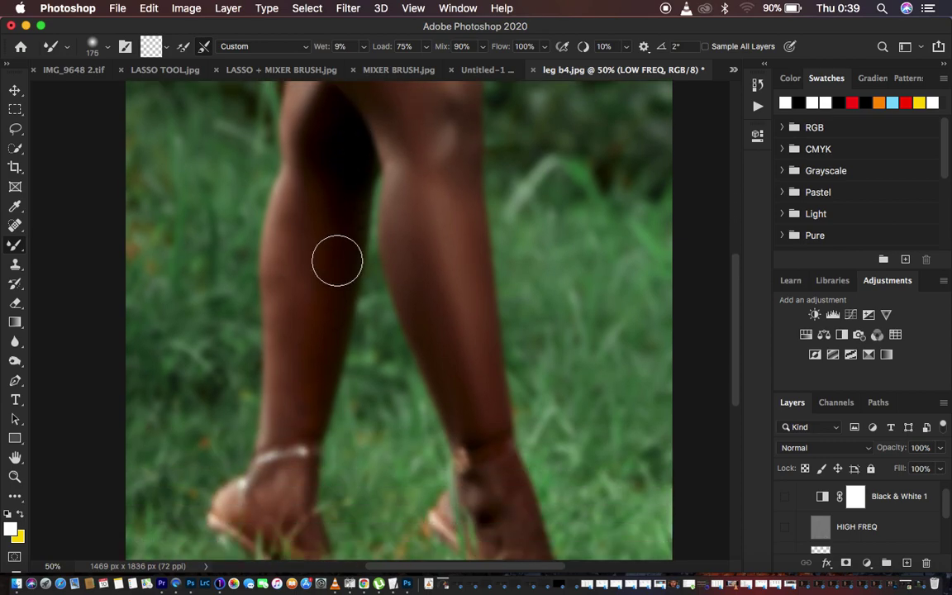
pyautogui.moveTo(294, 198)
pyautogui.mouseDown()
pyautogui.moveTo(294, 311)
pyautogui.moveTo(299, 236)
pyautogui.moveTo(309, 293)
pyautogui.moveTo(299, 381)
pyautogui.moveTo(287, 381)
pyautogui.moveTo(281, 402)
pyautogui.moveTo(295, 380)
pyautogui.moveTo(308, 387)
pyautogui.moveTo(314, 377)
pyautogui.moveTo(311, 317)
pyautogui.moveTo(299, 306)
pyautogui.moveTo(296, 195)
pyautogui.moveTo(281, 429)
pyautogui.mouseUp()
pyautogui.moveTo(458, 373); pyautogui.dragTo(484, 429)
pyautogui.moveTo(270, 475)
pyautogui.mouseDown()
pyautogui.moveTo(268, 505)
pyautogui.moveTo(269, 478)
pyautogui.moveTo(288, 474)
pyautogui.moveTo(275, 474)
pyautogui.moveTo(288, 482)
pyautogui.moveTo(273, 486)
pyautogui.moveTo(261, 477)
pyautogui.moveTo(261, 488)
pyautogui.moveTo(274, 491)
pyautogui.moveTo(303, 470)
pyautogui.moveTo(295, 513)
pyautogui.mouseUp()
pyautogui.press('[')
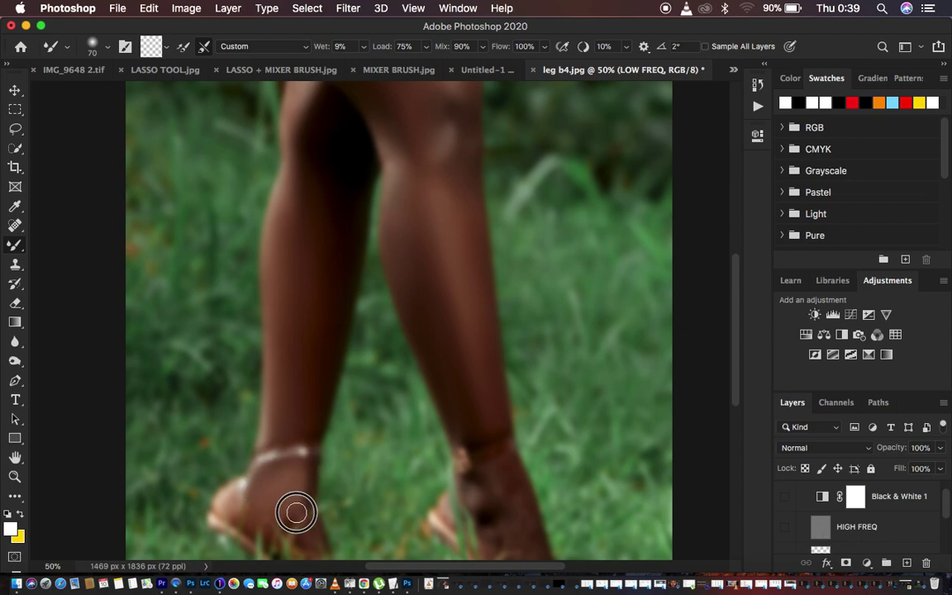
pyautogui.moveTo(281, 432); pyautogui.dragTo(272, 430)
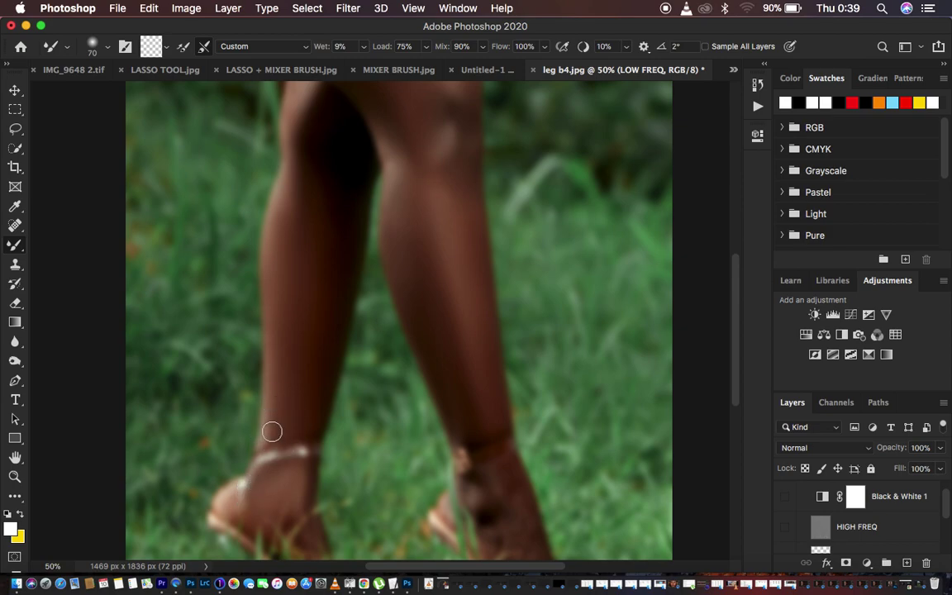
# Step: Blend away the dark blotches on the front foot and ankle with the Mixer Brush at size 80 to 90
pyautogui.scroll(-3, 495, 428)
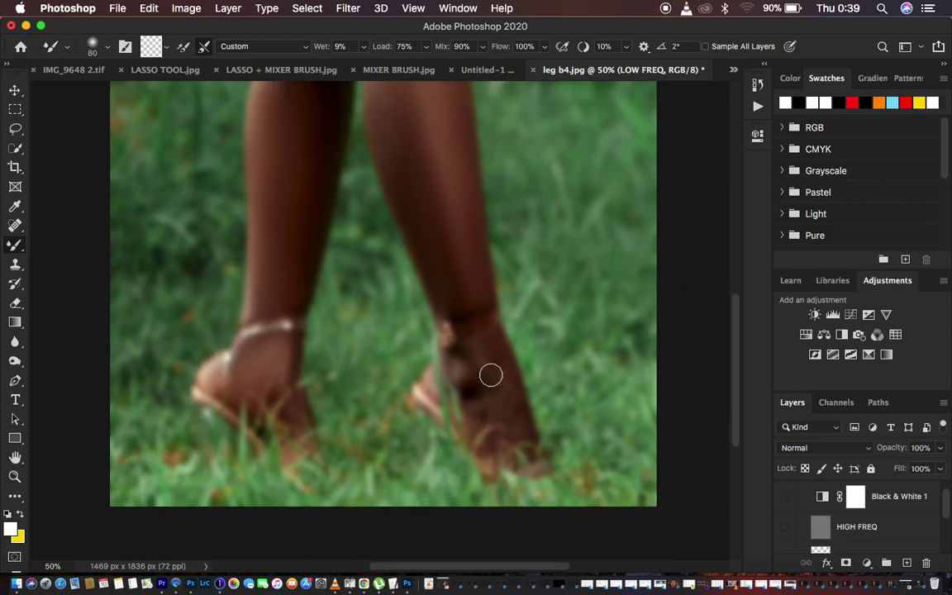
pyautogui.moveTo(480, 356)
pyautogui.mouseDown()
pyautogui.moveTo(508, 379)
pyautogui.moveTo(513, 401)
pyautogui.moveTo(469, 394)
pyautogui.moveTo(468, 375)
pyautogui.moveTo(492, 371)
pyautogui.moveTo(469, 357)
pyautogui.moveTo(476, 401)
pyautogui.moveTo(492, 414)
pyautogui.moveTo(506, 380)
pyautogui.moveTo(519, 430)
pyautogui.moveTo(458, 363)
pyautogui.moveTo(479, 353)
pyautogui.moveTo(501, 374)
pyautogui.moveTo(457, 280)
pyautogui.moveTo(457, 295)
pyautogui.moveTo(425, 249)
pyautogui.moveTo(452, 304)
pyautogui.moveTo(470, 225)
pyautogui.moveTo(471, 278)
pyautogui.mouseUp()
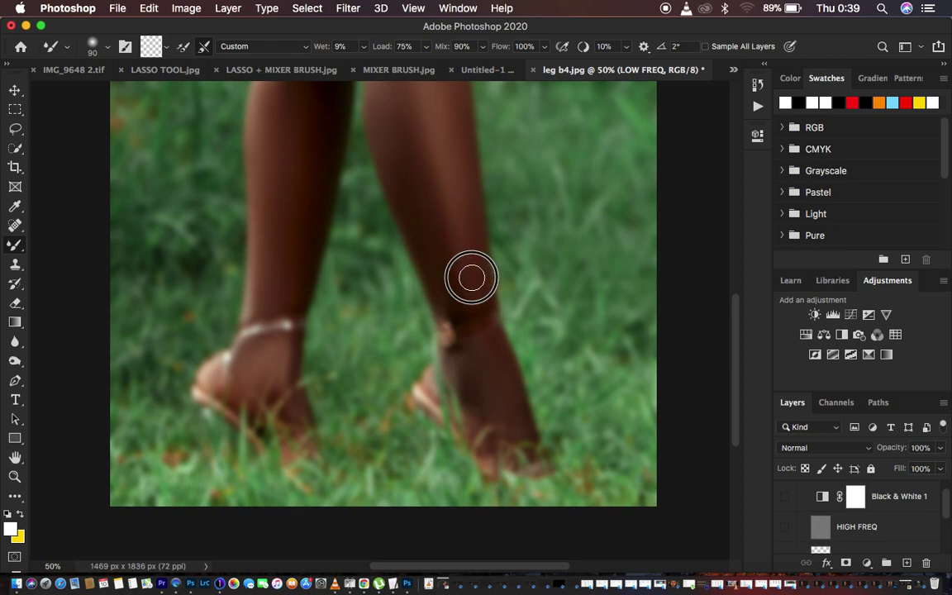
pyautogui.moveTo(501, 365)
pyautogui.mouseDown()
pyautogui.moveTo(520, 424)
pyautogui.moveTo(477, 389)
pyautogui.moveTo(478, 409)
pyautogui.moveTo(464, 361)
pyautogui.mouseUp()
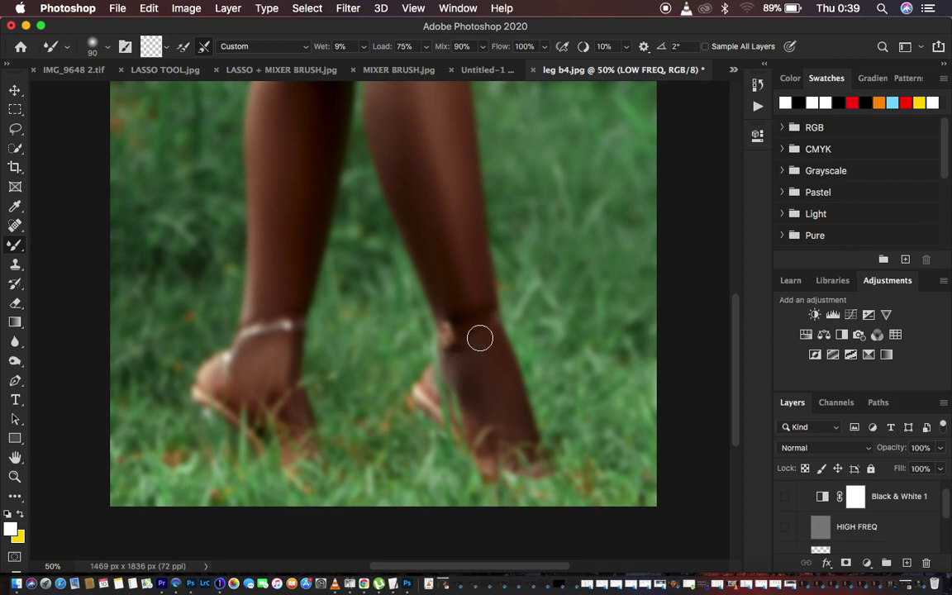
# Step: Blend the remaining tone transitions on the front thigh and calf, and show the HIGH FREQ layer again
pyautogui.press('super+minus')
pyautogui.press('super+minus')
pyautogui.press('super+plus')
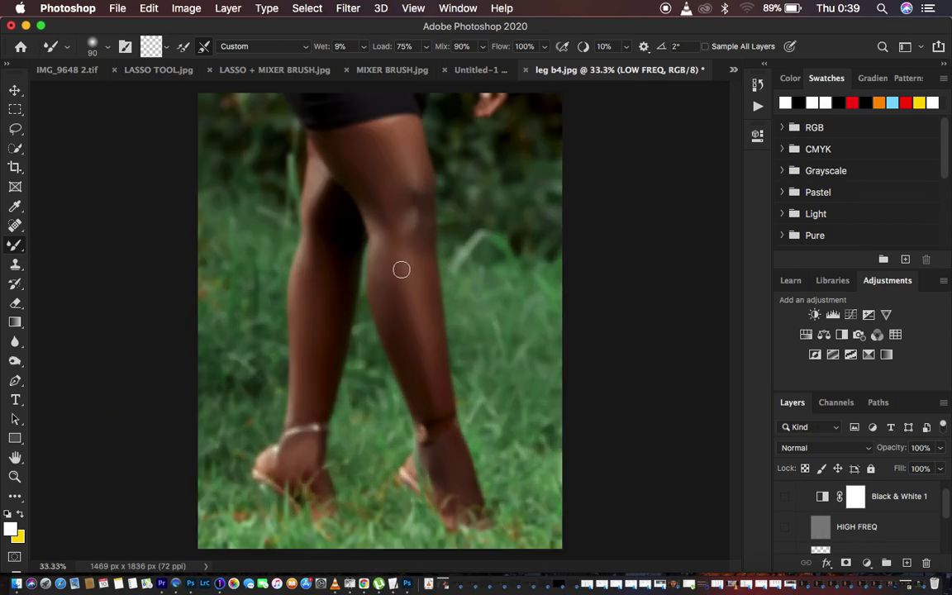
pyautogui.moveTo(335, 147)
pyautogui.mouseDown()
pyautogui.moveTo(366, 159)
pyautogui.moveTo(384, 186)
pyautogui.moveTo(370, 153)
pyautogui.moveTo(379, 168)
pyautogui.moveTo(386, 252)
pyautogui.mouseUp()
pyautogui.moveTo(390, 319)
pyautogui.mouseDown()
pyautogui.moveTo(384, 295)
pyautogui.moveTo(392, 322)
pyautogui.mouseUp()
pyautogui.click(785, 529)
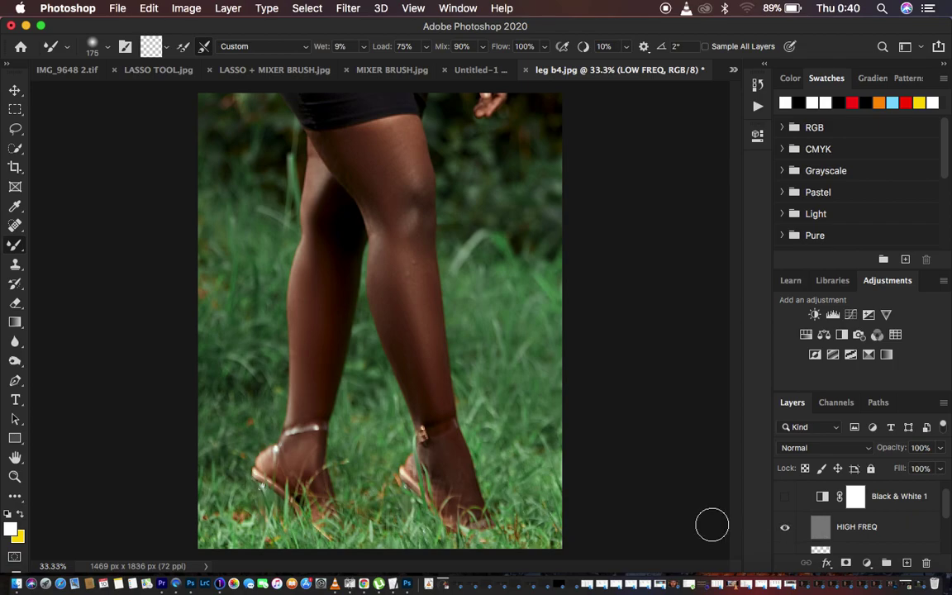
pyautogui.press('super+minus')
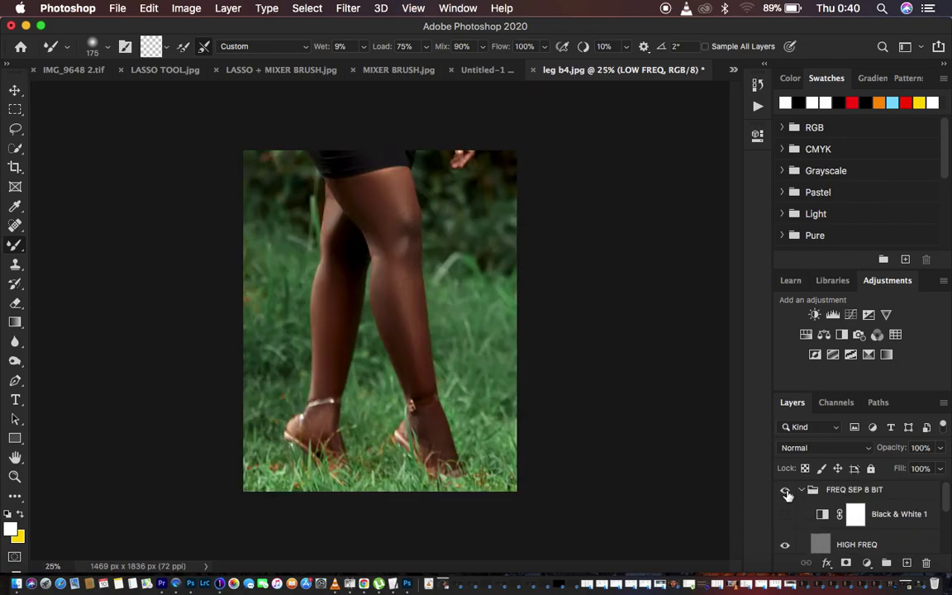
# Step: Lasso the back half of the front thigh with a 22 px feather and apply a Gaussian Blur of 26 pixels
pyautogui.click(786, 491)
pyautogui.click(15, 130)
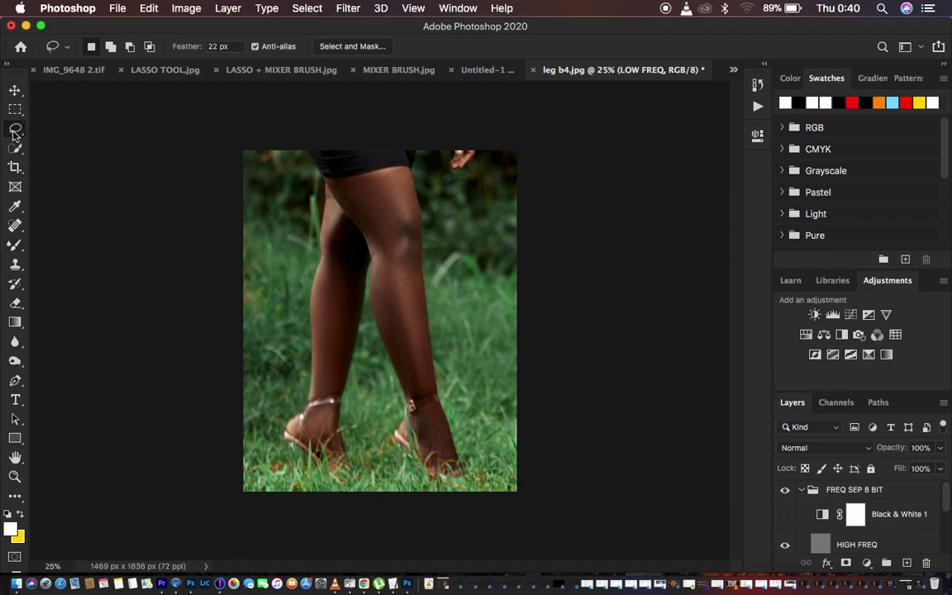
pyautogui.press('super+plus')
pyautogui.press('super+plus')
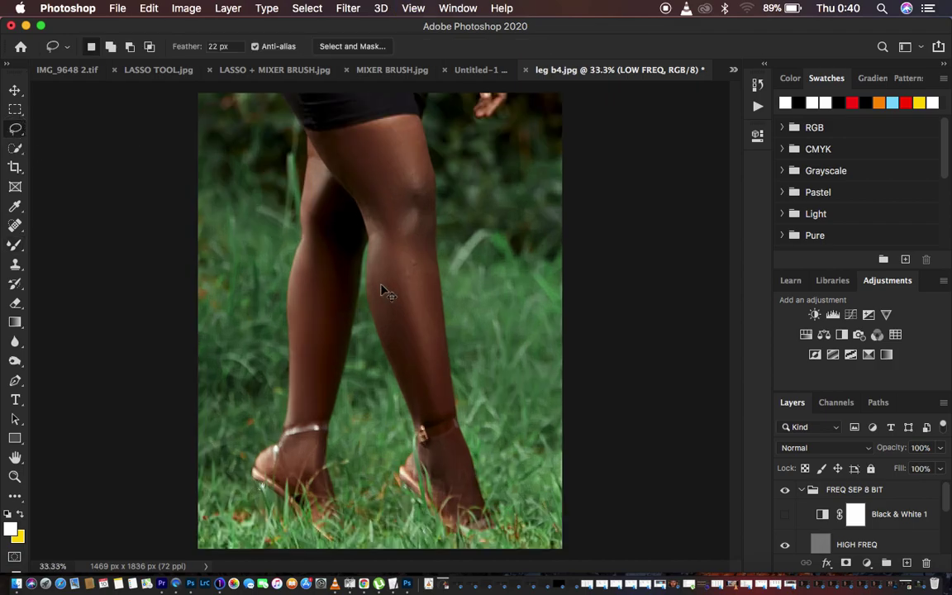
pyautogui.scroll(5, 546, 281)
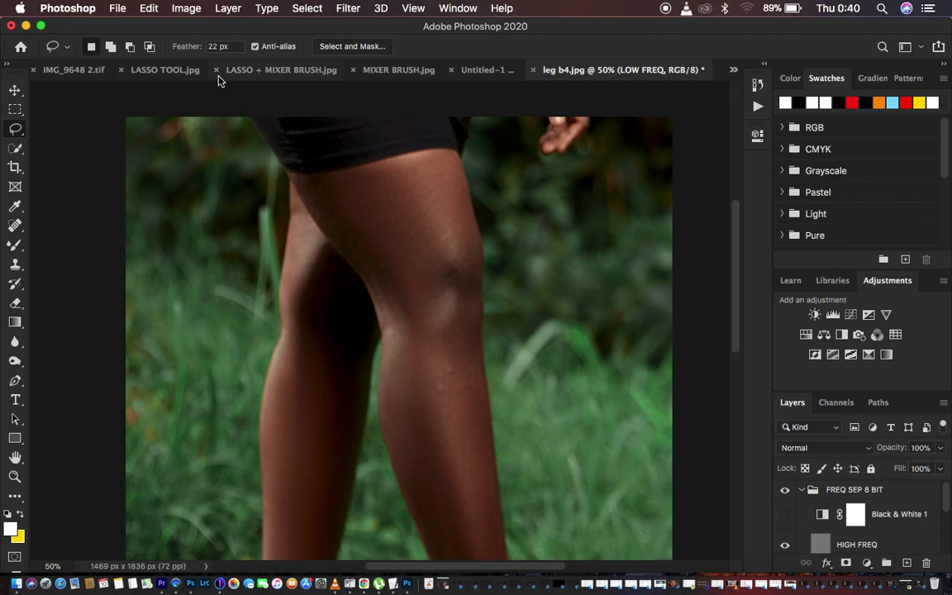
pyautogui.moveTo(295, 180)
pyautogui.mouseDown()
pyautogui.moveTo(378, 170)
pyautogui.moveTo(402, 197)
pyautogui.moveTo(426, 262)
pyautogui.moveTo(413, 340)
pyautogui.moveTo(394, 332)
pyautogui.moveTo(366, 274)
pyautogui.moveTo(307, 186)
pyautogui.mouseUp()
pyautogui.click(348, 8)
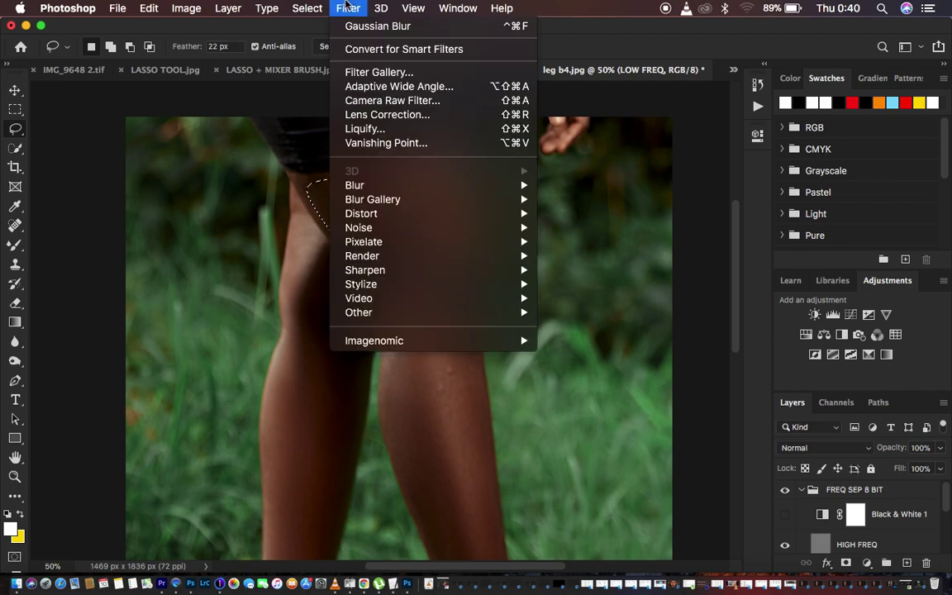
pyautogui.moveTo(351, 185)
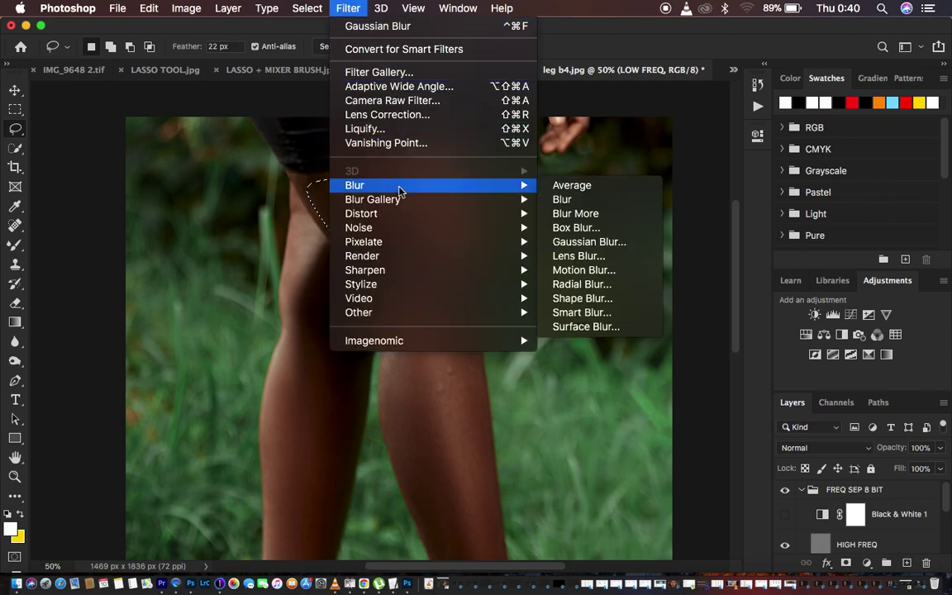
pyautogui.click(609, 244)
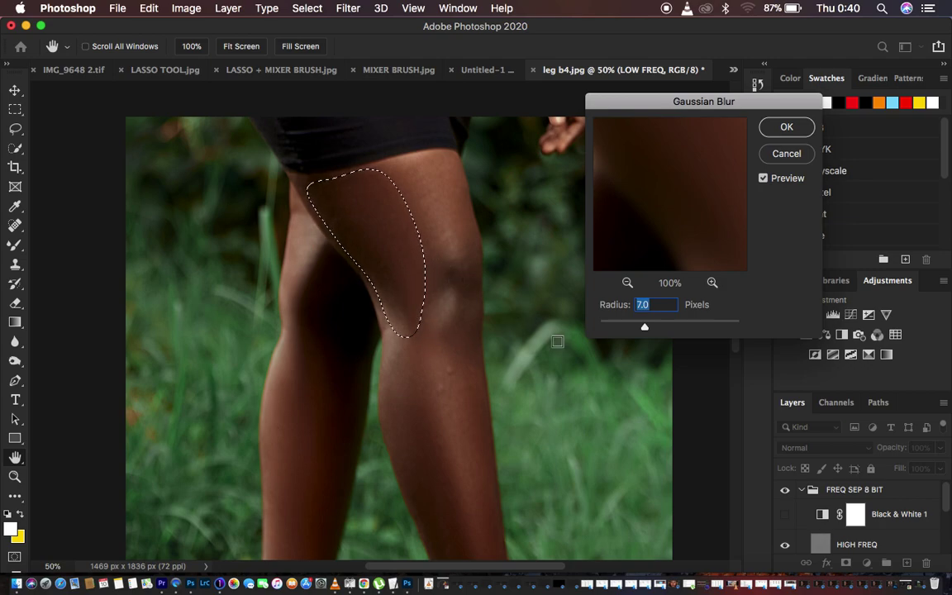
pyautogui.click(638, 306)
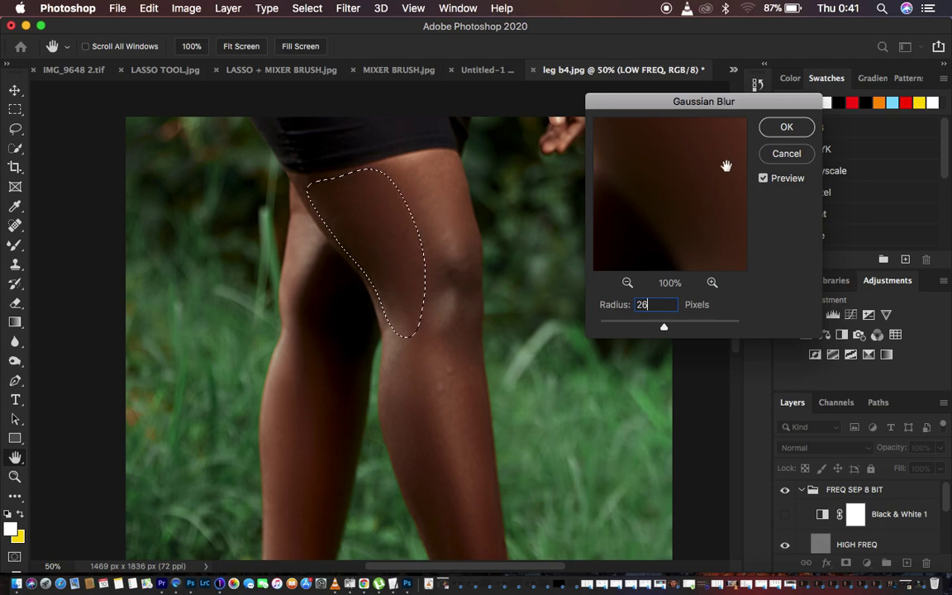
pyautogui.click(791, 128)
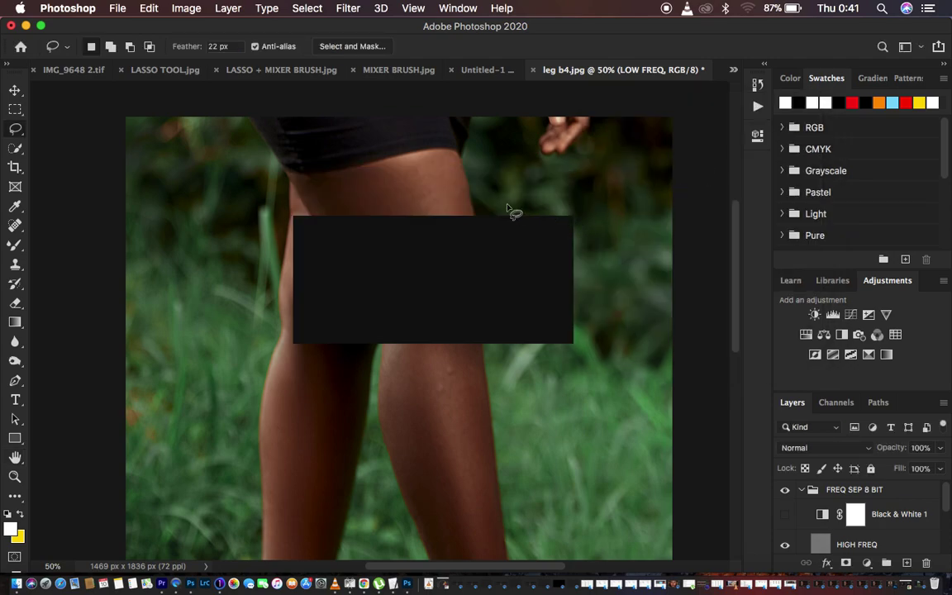
# Step: Lasso a strip along the front edge of the front thigh down to the knee, repeat the Gaussian Blur and deselect
pyautogui.press('super+minus')
pyautogui.press('super+plus')
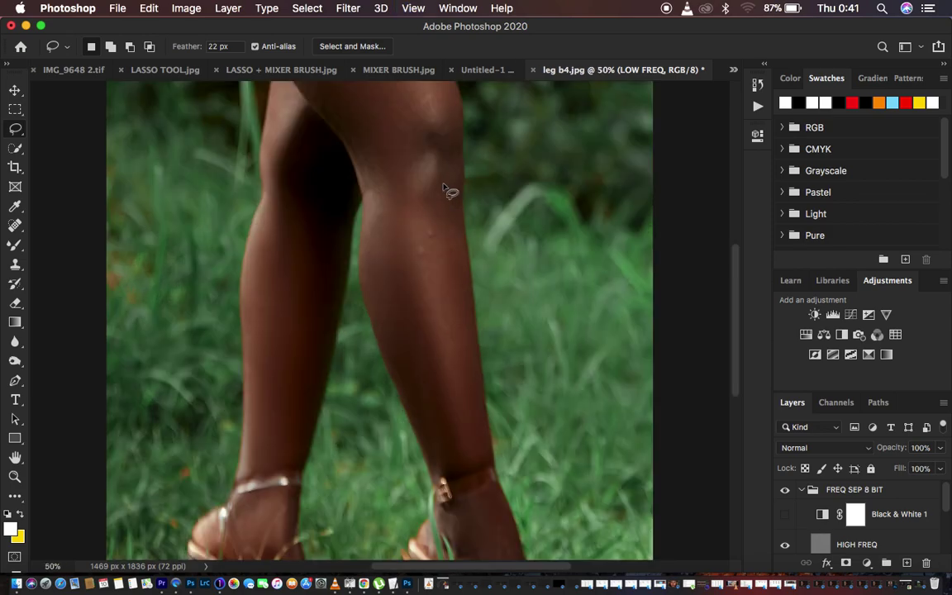
pyautogui.scroll(5, 444, 189)
pyautogui.moveTo(407, 207)
pyautogui.mouseDown()
pyautogui.moveTo(461, 372)
pyautogui.moveTo(475, 314)
pyautogui.moveTo(470, 262)
pyautogui.moveTo(446, 193)
pyautogui.moveTo(412, 201)
pyautogui.mouseUp()
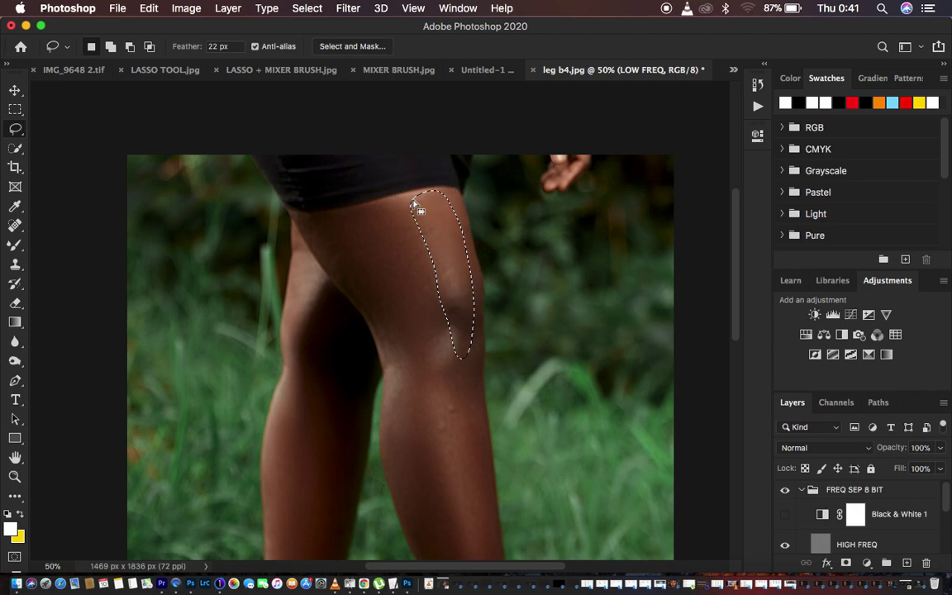
pyautogui.rightClick(430, 228)
pyautogui.click(496, 438)
pyautogui.press('super+d')
# Step: Lasso the back of the front leg's calf from the knee to the ankle and repeat the Gaussian Blur
pyautogui.scroll(-5, 550, 416)
pyautogui.moveTo(394, 233)
pyautogui.mouseDown()
pyautogui.moveTo(435, 286)
pyautogui.moveTo(447, 398)
pyautogui.moveTo(478, 530)
pyautogui.moveTo(466, 532)
pyautogui.moveTo(442, 499)
pyautogui.moveTo(398, 387)
pyautogui.moveTo(385, 292)
pyautogui.moveTo(391, 202)
pyautogui.moveTo(385, 208)
pyautogui.mouseUp()
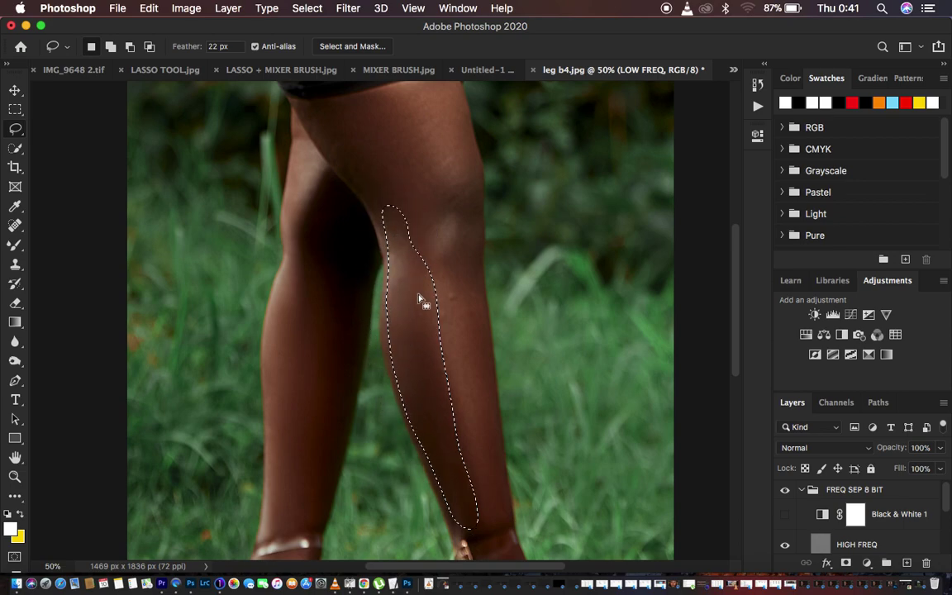
pyautogui.rightClick(419, 297)
pyautogui.click(487, 509)
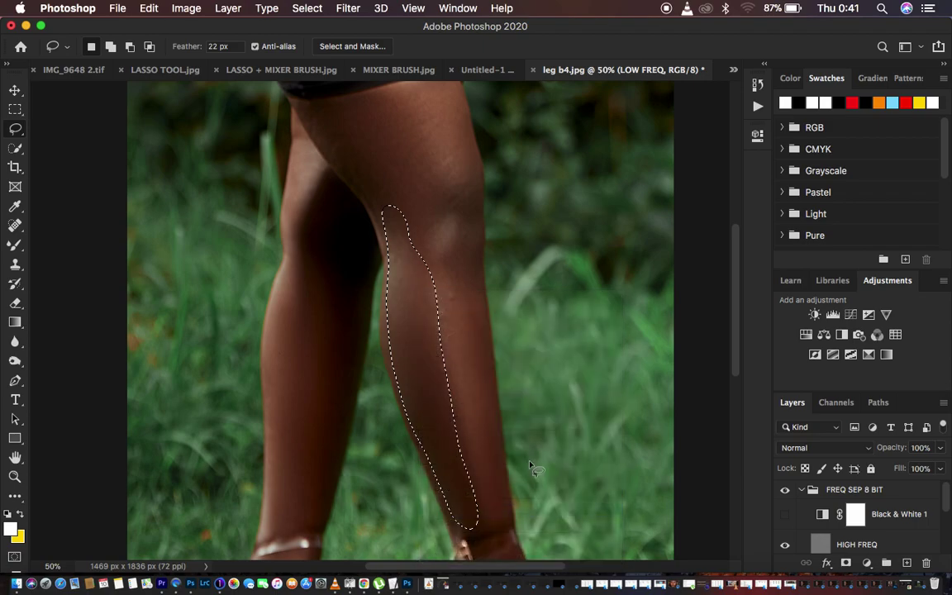
# Step: Lasso the shin of the front leg from below the knee, repeat the Gaussian Blur and deselect
pyautogui.moveTo(463, 213)
pyautogui.mouseDown()
pyautogui.moveTo(431, 279)
pyautogui.moveTo(429, 358)
pyautogui.moveTo(474, 513)
pyautogui.moveTo(494, 531)
pyautogui.moveTo(503, 503)
pyautogui.moveTo(468, 222)
pyautogui.mouseUp()
pyautogui.rightClick(467, 277)
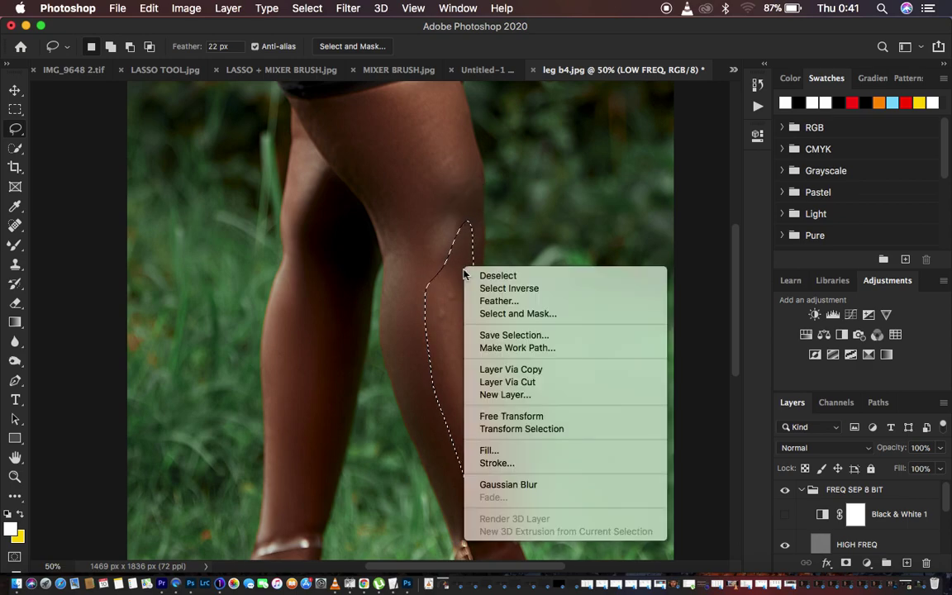
pyautogui.click(537, 484)
pyautogui.hotkey('ctrl', 'd')
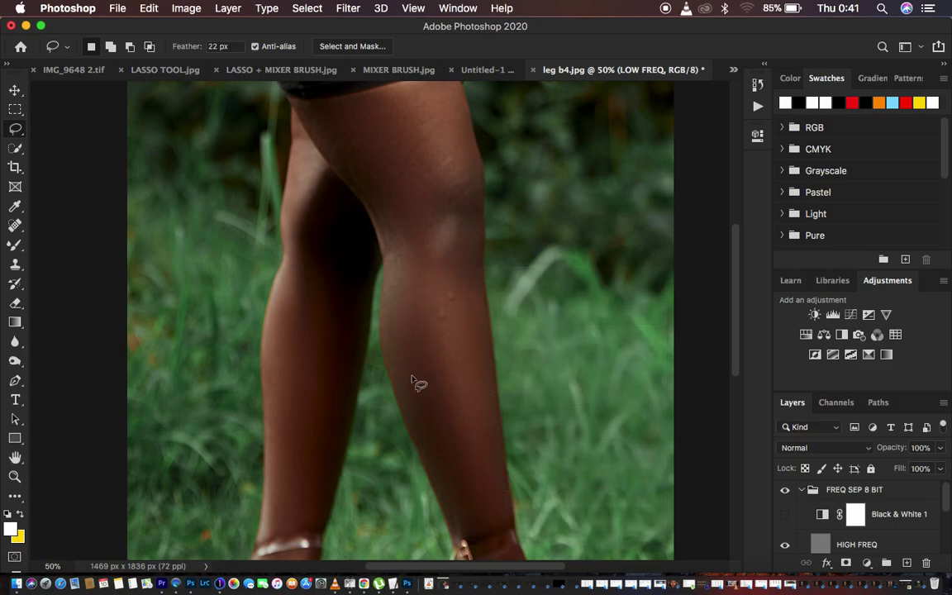
# Step: Lasso the rear leg from the knee down the calf, repeat the Gaussian Blur and deselect
pyautogui.hscroll(-3, 411, 379)
pyautogui.scroll(2, 412, 379)
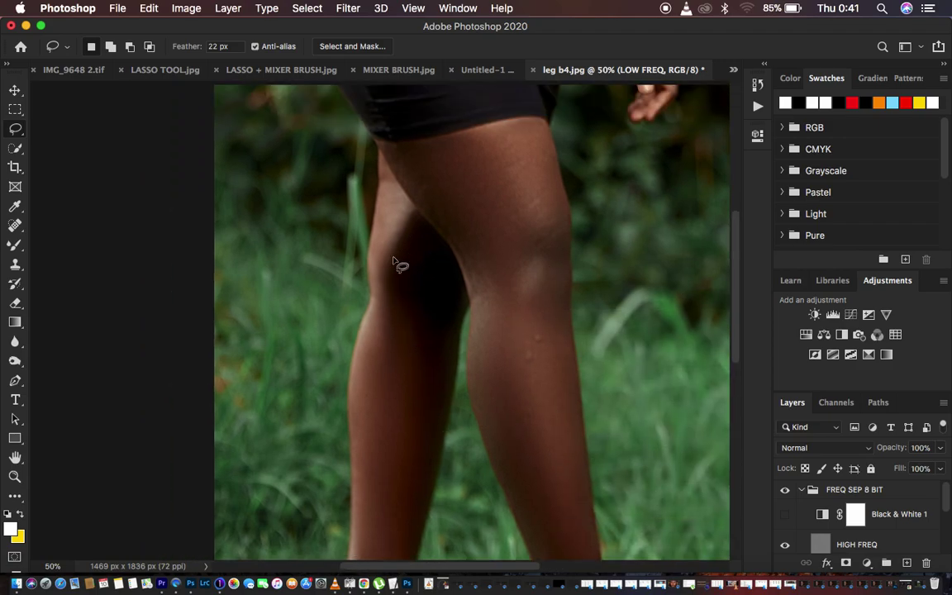
pyautogui.moveTo(388, 258)
pyautogui.mouseDown()
pyautogui.moveTo(361, 396)
pyautogui.moveTo(372, 493)
pyautogui.moveTo(365, 485)
pyautogui.mouseUp()
pyautogui.moveTo(389, 265)
pyautogui.mouseDown()
pyautogui.moveTo(435, 373)
pyautogui.moveTo(411, 519)
pyautogui.moveTo(380, 550)
pyautogui.moveTo(367, 491)
pyautogui.moveTo(365, 380)
pyautogui.moveTo(382, 313)
pyautogui.mouseUp()
pyautogui.rightClick(398, 298)
pyautogui.click(461, 514)
pyautogui.click(460, 514)
pyautogui.press('cmd+d')
# Step: Lasso the skin of the front foot below the ankle strap, repeat the Gaussian Blur and deselect
pyautogui.scroll(-5, 512, 457)
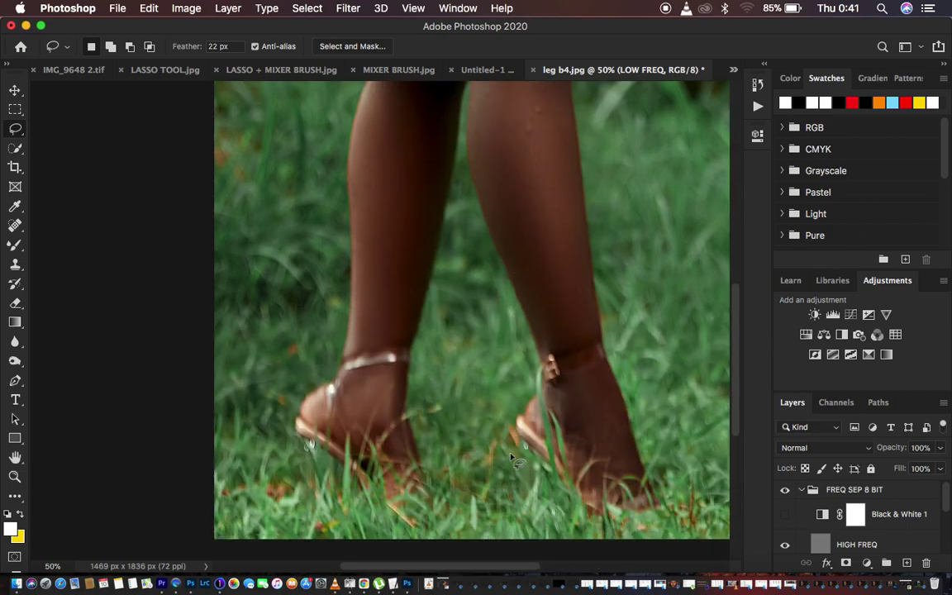
pyautogui.moveTo(567, 385)
pyautogui.mouseDown()
pyautogui.moveTo(601, 372)
pyautogui.moveTo(628, 465)
pyautogui.moveTo(600, 437)
pyautogui.moveTo(570, 435)
pyautogui.moveTo(570, 385)
pyautogui.mouseUp()
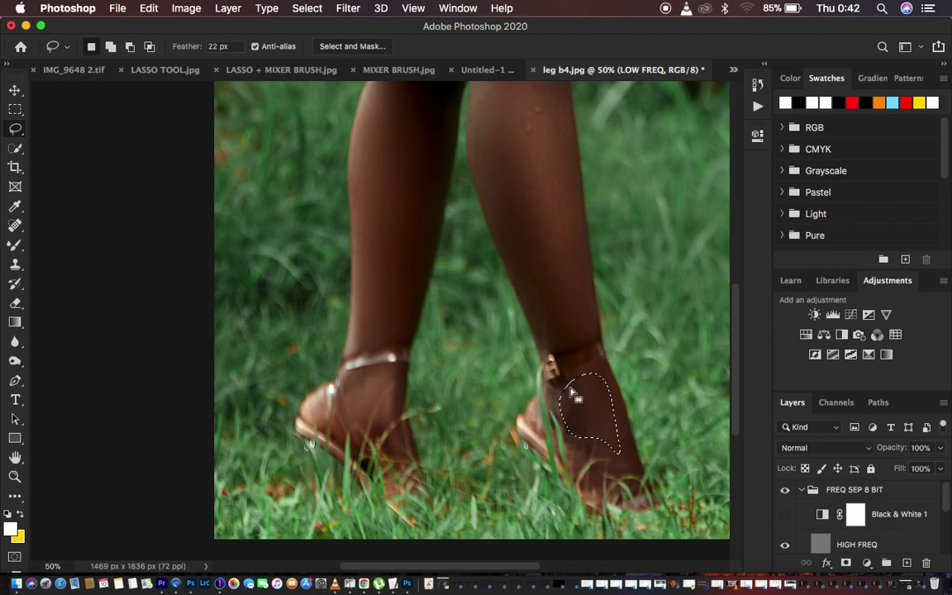
pyautogui.rightClick(584, 405)
pyautogui.click(644, 512)
pyautogui.press('super+d')
# Step: Make the HIGH FREQ layer active and set up the Clone Stamp to sample the Current Layer only
pyautogui.press('super+minus')
pyautogui.press('super+minus')
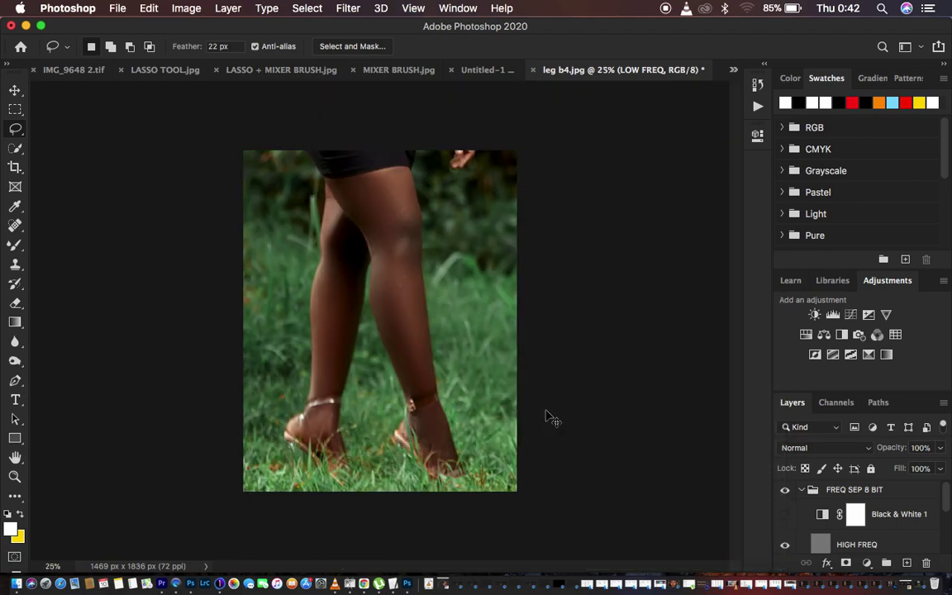
pyautogui.press('super+plus')
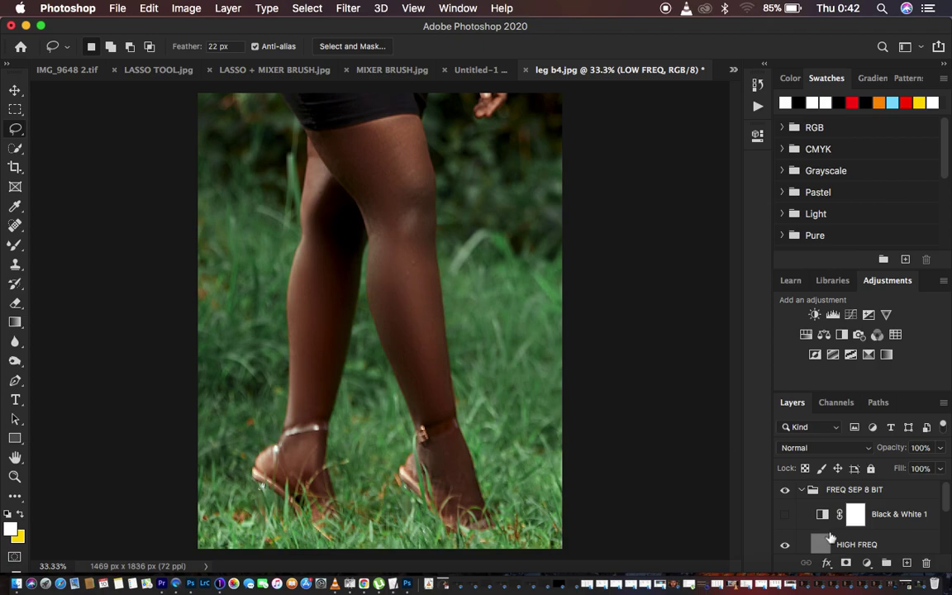
pyautogui.click(860, 545)
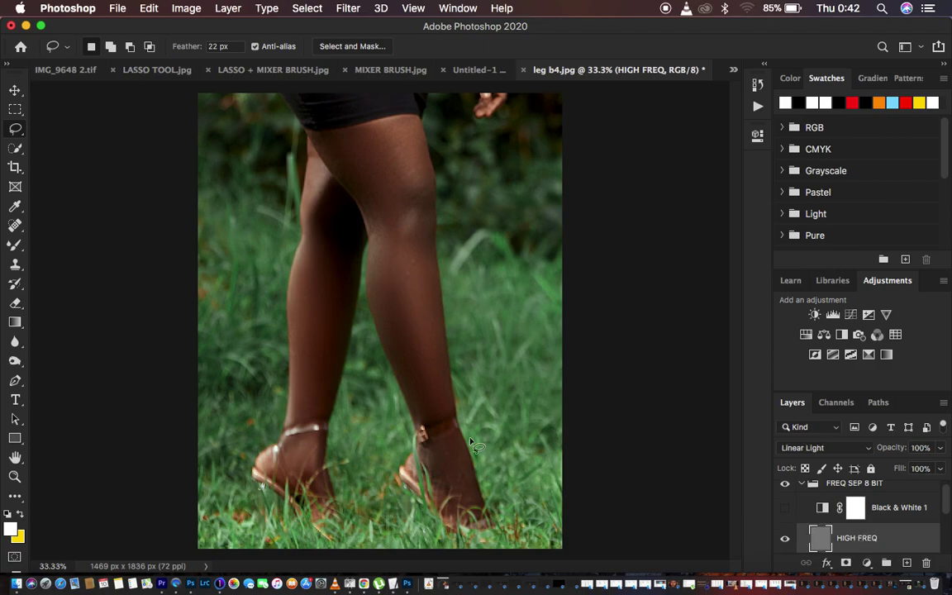
pyautogui.click(15, 265)
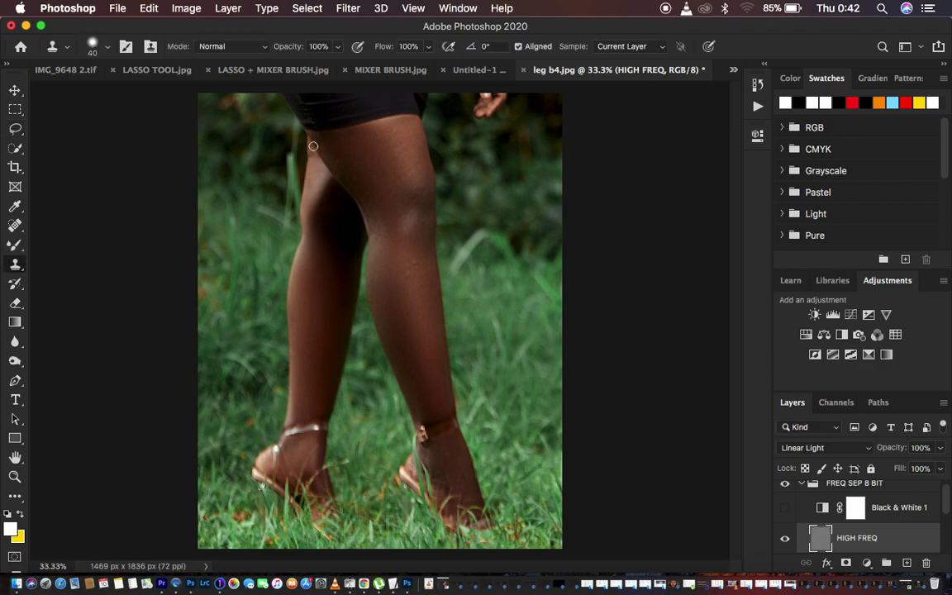
pyautogui.click(637, 48)
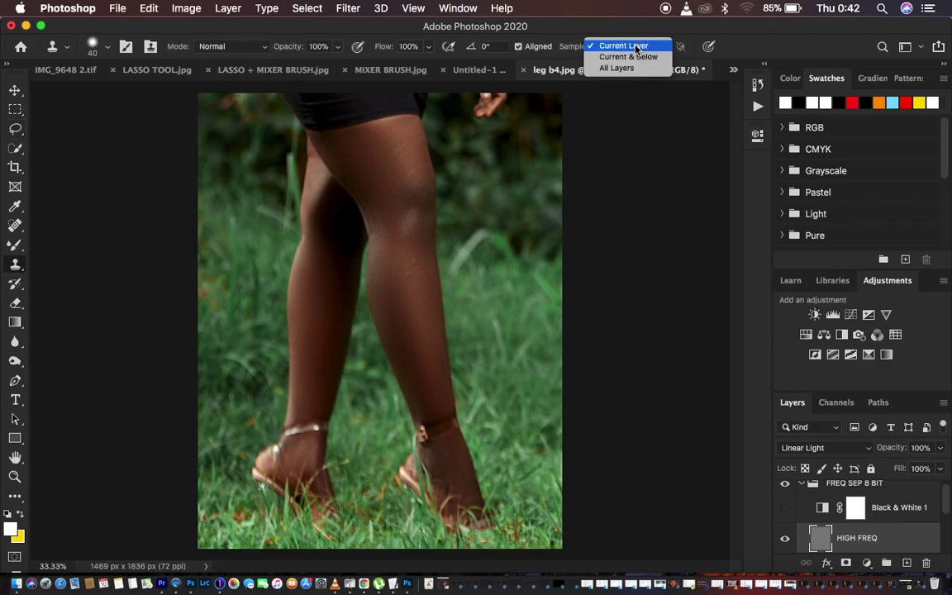
pyautogui.click(626, 46)
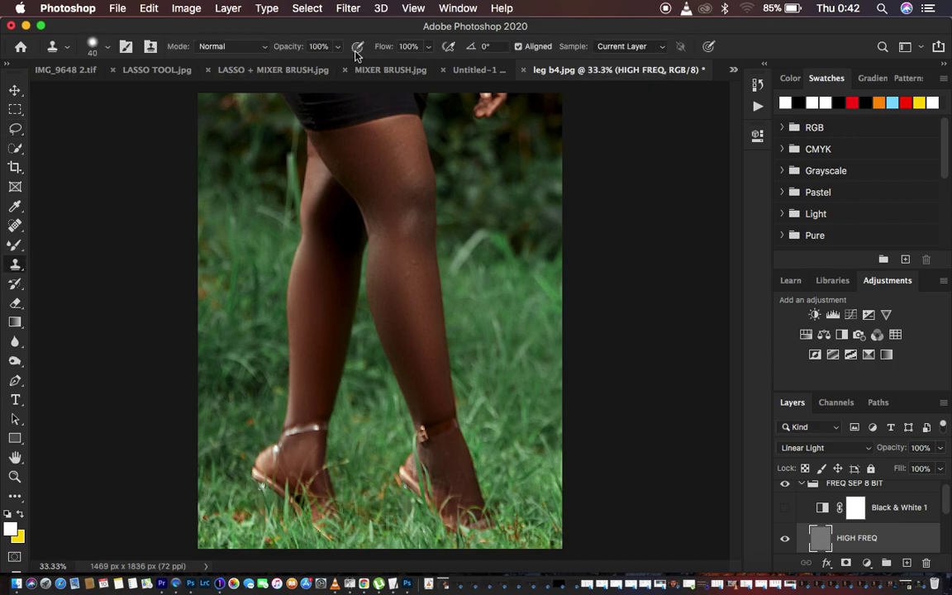
# Step: Clone clean skin texture over the bumps and marks on the front shin with the Clone Stamp
pyautogui.press('super+equal')
pyautogui.press('super+equal')
pyautogui.press('super+equal')
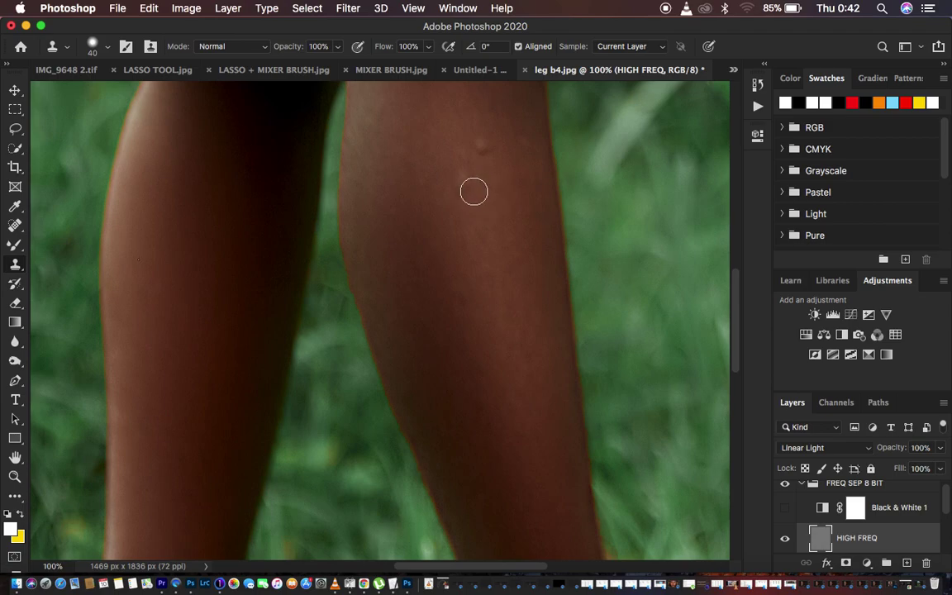
pyautogui.keyDown('alt'); pyautogui.click(500, 165); pyautogui.keyUp('alt')
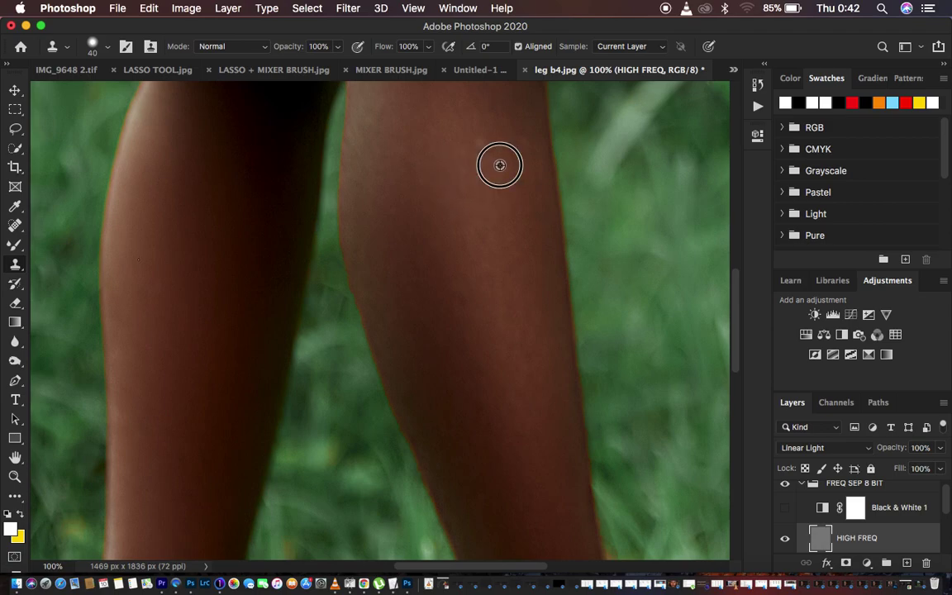
pyautogui.click(483, 148)
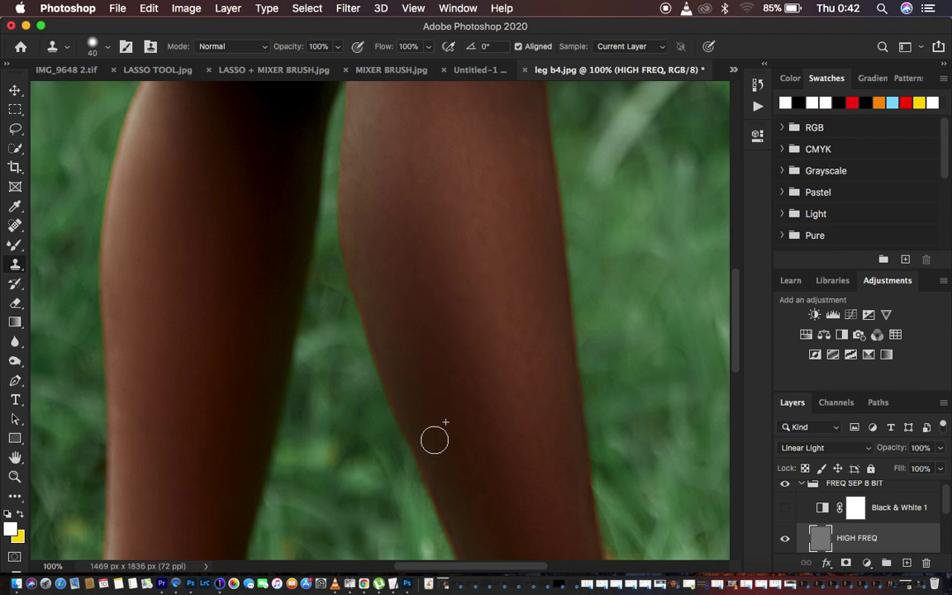
pyautogui.keyDown('alt'); pyautogui.click(502, 412); pyautogui.keyUp('alt')
pyautogui.moveTo(481, 312); pyautogui.dragTo(487, 335)
# Step: Clone smooth skin texture over the blemishes on the front foot
pyautogui.scroll(-5, 494, 402)
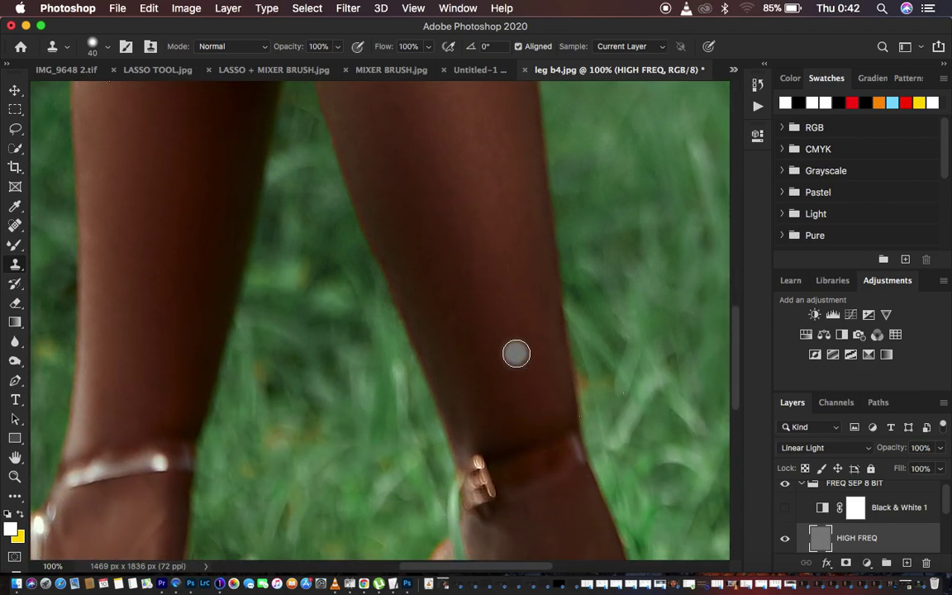
pyautogui.scroll(-6, 517, 351)
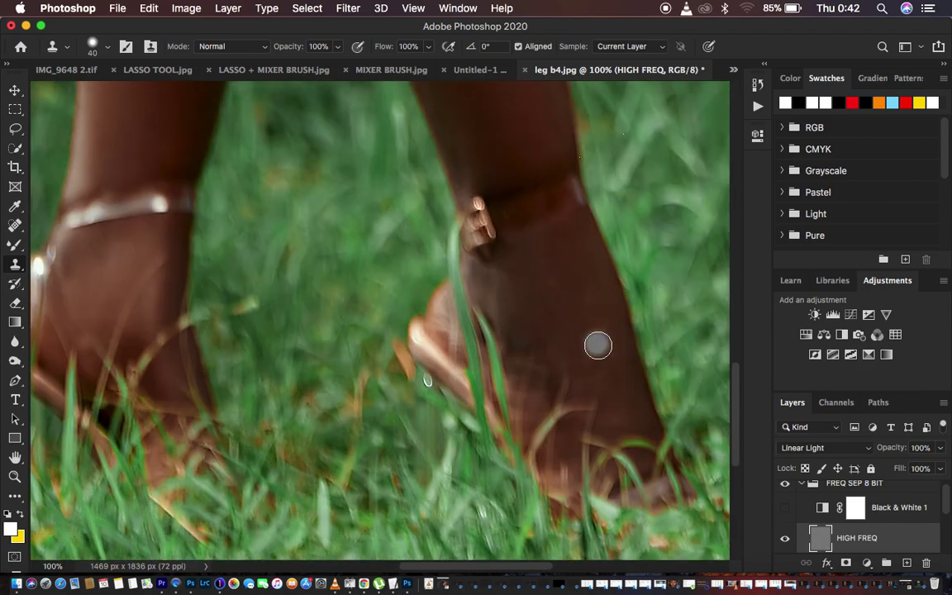
pyautogui.keyDown('alt'); pyautogui.click(589, 310); pyautogui.keyUp('alt')
pyautogui.moveTo(594, 350); pyautogui.dragTo(579, 290)
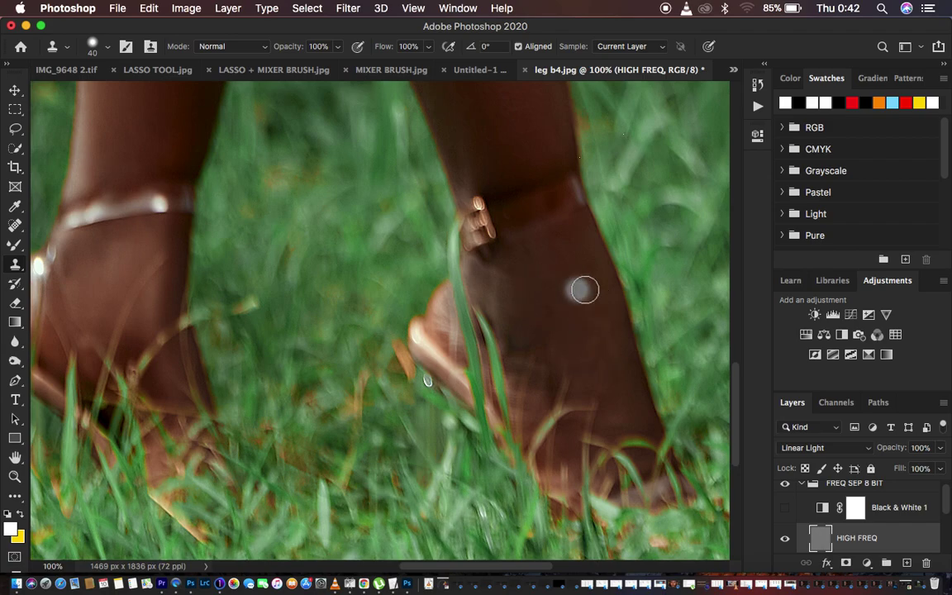
# Step: Clone clean texture over the rough skin on and just above the front knee
pyautogui.scroll(10, 584, 289)
pyautogui.keyDown('alt'); pyautogui.click(575, 308); pyautogui.keyUp('alt')
pyautogui.moveTo(565, 346); pyautogui.dragTo(587, 312)
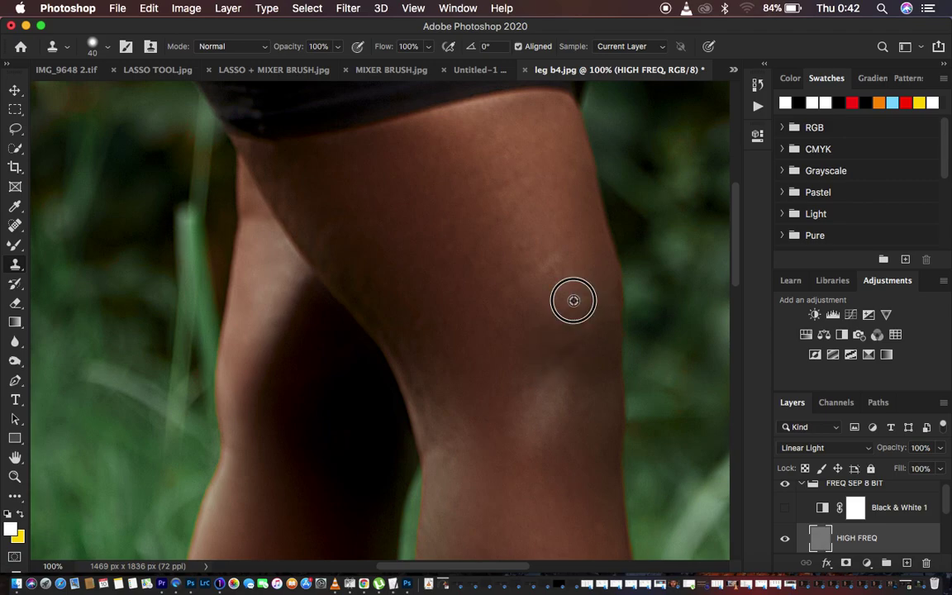
pyautogui.keyDown('alt'); pyautogui.click(568, 315); pyautogui.keyUp('alt')
pyautogui.moveTo(570, 340)
pyautogui.mouseDown()
pyautogui.moveTo(564, 348)
pyautogui.moveTo(600, 388)
pyautogui.mouseUp()
pyautogui.keyDown('alt'); pyautogui.click(591, 391); pyautogui.keyUp('alt')
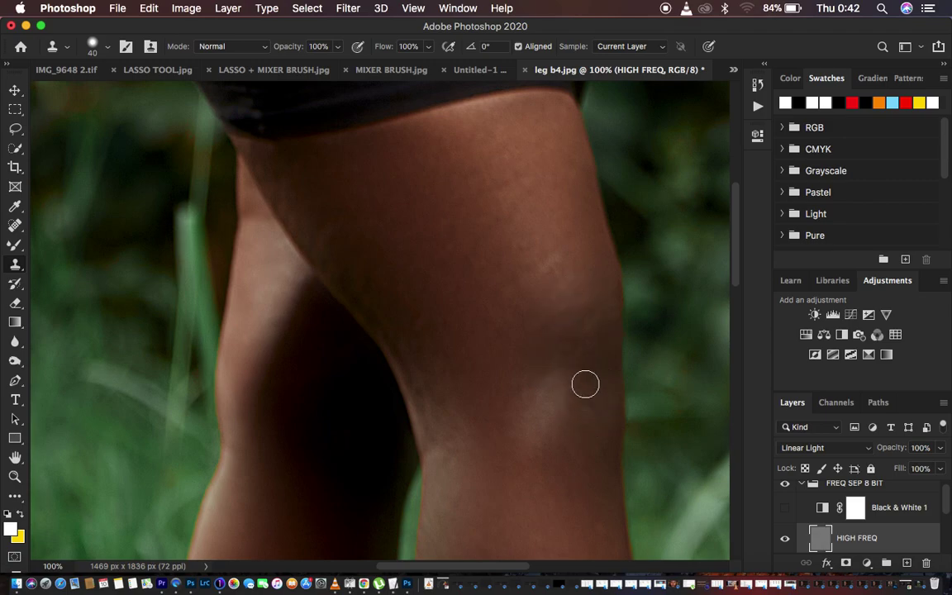
# Step: Stamp over the spots on the upper front thigh and the remaining knee creases
pyautogui.moveTo(552, 240); pyautogui.dragTo(517, 249)
pyautogui.moveTo(527, 160)
pyautogui.mouseDown()
pyautogui.moveTo(512, 195)
pyautogui.moveTo(546, 199)
pyautogui.moveTo(509, 207)
pyautogui.mouseUp()
pyautogui.moveTo(513, 150)
pyautogui.mouseDown()
pyautogui.moveTo(480, 222)
pyautogui.moveTo(461, 218)
pyautogui.moveTo(489, 311)
pyautogui.moveTo(480, 269)
pyautogui.moveTo(516, 285)
pyautogui.mouseUp()
pyautogui.moveTo(588, 291); pyautogui.dragTo(596, 336)
pyautogui.click(571, 346)
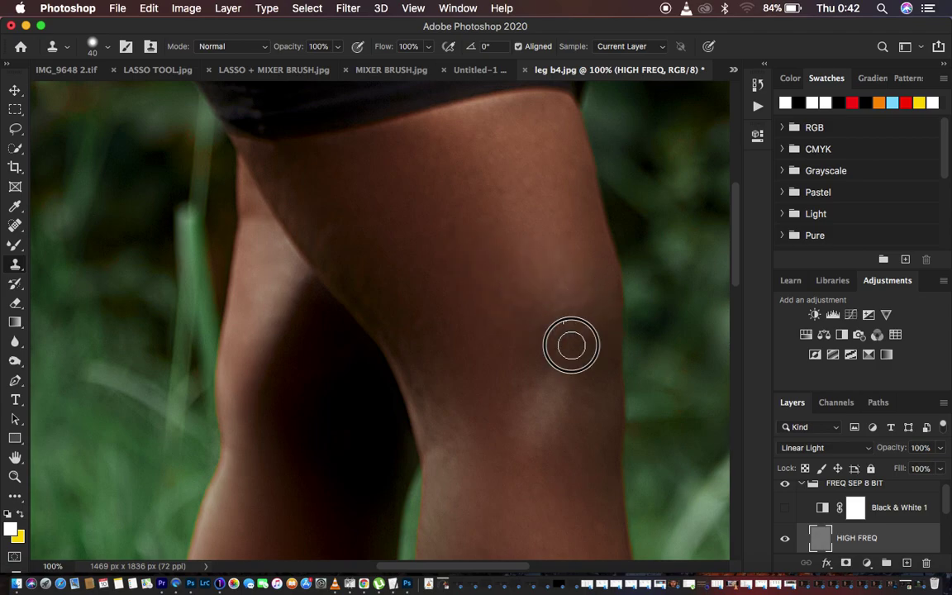
# Step: Clone clean skin texture along the back edge of the front thigh above the knee
pyautogui.keyDown('alt'); pyautogui.click(389, 253); pyautogui.keyUp('alt')
pyautogui.moveTo(361, 256)
pyautogui.mouseDown()
pyautogui.moveTo(402, 331)
pyautogui.moveTo(424, 320)
pyautogui.mouseUp()
pyautogui.keyDown('alt'); pyautogui.click(411, 277); pyautogui.keyUp('alt')
pyautogui.keyDown('alt'); pyautogui.click(417, 300); pyautogui.keyUp('alt')
pyautogui.click(385, 314)
pyautogui.keyDown('alt'); pyautogui.click(427, 357); pyautogui.keyUp('alt')
pyautogui.click(405, 351)
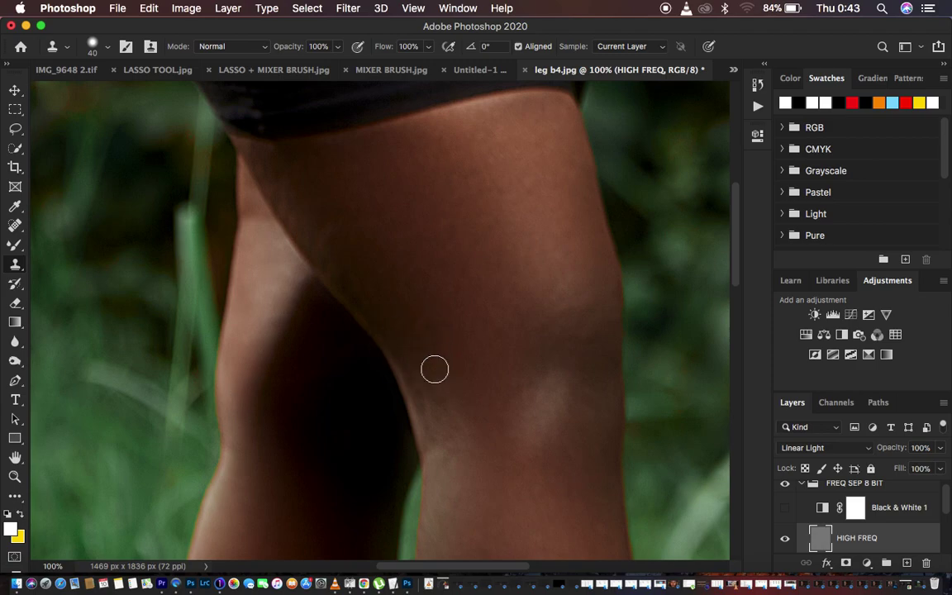
pyautogui.click(381, 257)
# Step: Enlarge the Clone Stamp to 50 and clean the back edge of the front thigh from the shorts down toward the knee
pyautogui.press(']')
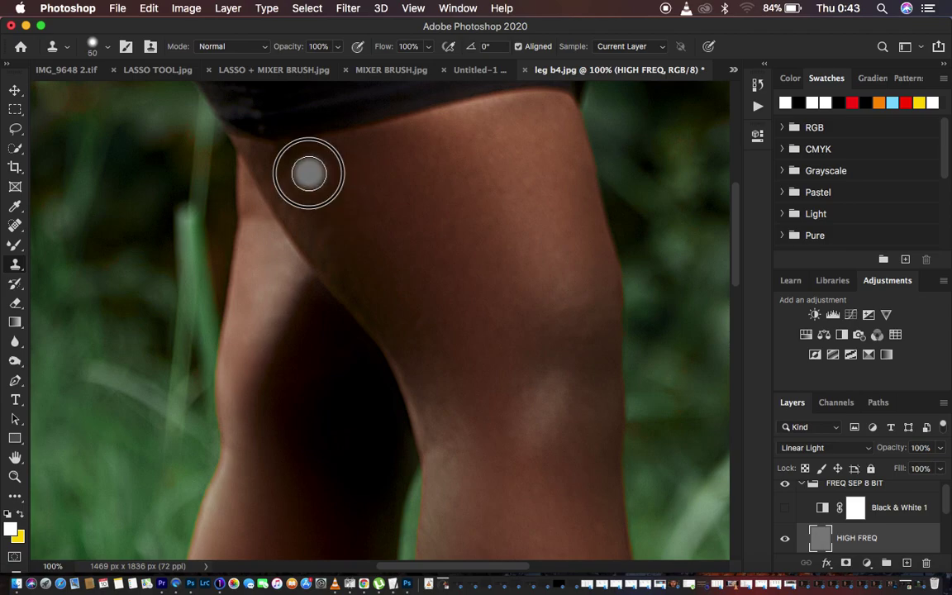
pyautogui.keyDown('alt'); pyautogui.click(333, 172); pyautogui.keyUp('alt')
pyautogui.click(289, 170)
pyautogui.click(319, 173)
pyautogui.click(286, 165)
pyautogui.keyDown('alt'); pyautogui.click(352, 198); pyautogui.keyUp('alt')
pyautogui.click(302, 201)
pyautogui.keyDown('alt'); pyautogui.click(370, 247); pyautogui.keyUp('alt')
pyautogui.click(309, 228)
pyautogui.keyDown('alt'); pyautogui.click(366, 263); pyautogui.keyUp('alt')
pyautogui.click(345, 271)
pyautogui.keyDown('alt'); pyautogui.click(377, 280); pyautogui.keyUp('alt')
pyautogui.click(364, 295)
pyautogui.keyDown('alt'); pyautogui.click(396, 307); pyautogui.keyUp('alt')
pyautogui.click(385, 323)
# Step: Even out the leftover texture patches across the back half of the front thigh with the Clone Stamp
pyautogui.click(432, 336)
pyautogui.click(424, 303)
pyautogui.click(378, 310)
pyautogui.click(383, 285)
pyautogui.click(364, 301)
pyautogui.click(364, 266)
pyautogui.click(336, 271)
pyautogui.keyDown('alt'); pyautogui.click(356, 242); pyautogui.keyUp('alt')
pyautogui.click(364, 291)
pyautogui.click(418, 283)
pyautogui.click(377, 226)
pyautogui.keyDown('alt'); pyautogui.click(323, 184); pyautogui.keyUp('alt')
pyautogui.click(292, 193)
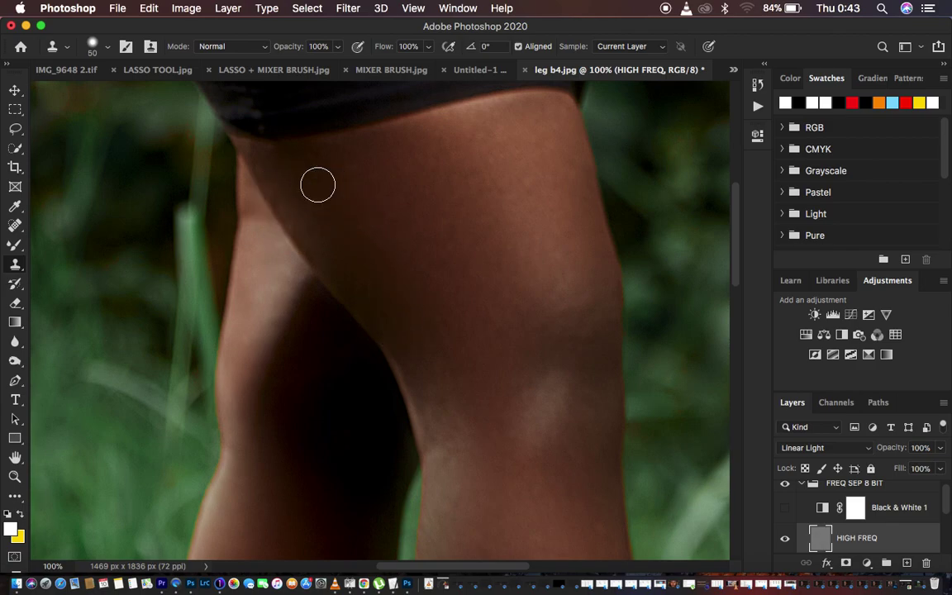
# Step: Clone clean skin texture along the upper back edge of the front thigh, just below the shorts
pyautogui.press('[')
pyautogui.press('[')
pyautogui.keyDown('alt'); pyautogui.click(286, 176); pyautogui.keyUp('alt')
pyautogui.moveTo(272, 215); pyautogui.dragTo(310, 172)
# Step: Select Layer 1 beneath HIGH FREQ and set up the regular Brush tool with 10% opacity
pyautogui.press('super+minus')
pyautogui.press('super+minus')
pyautogui.press('super+minus')
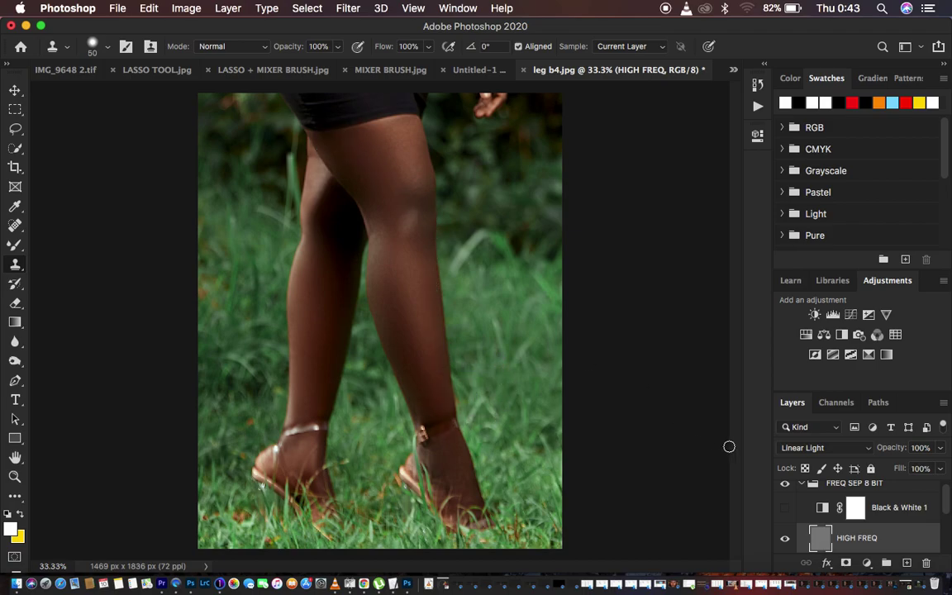
pyautogui.scroll(-1, 884, 511)
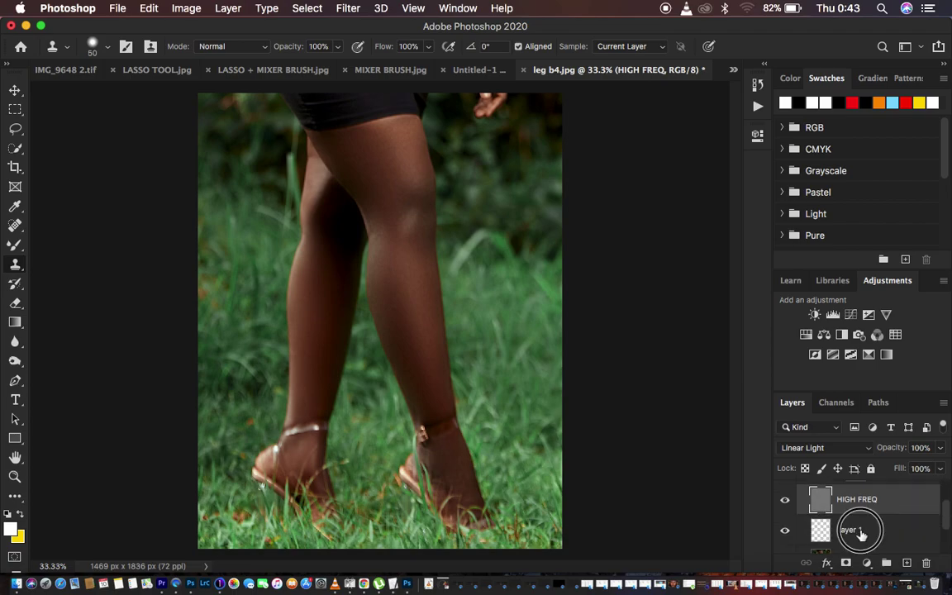
pyautogui.click(860, 533)
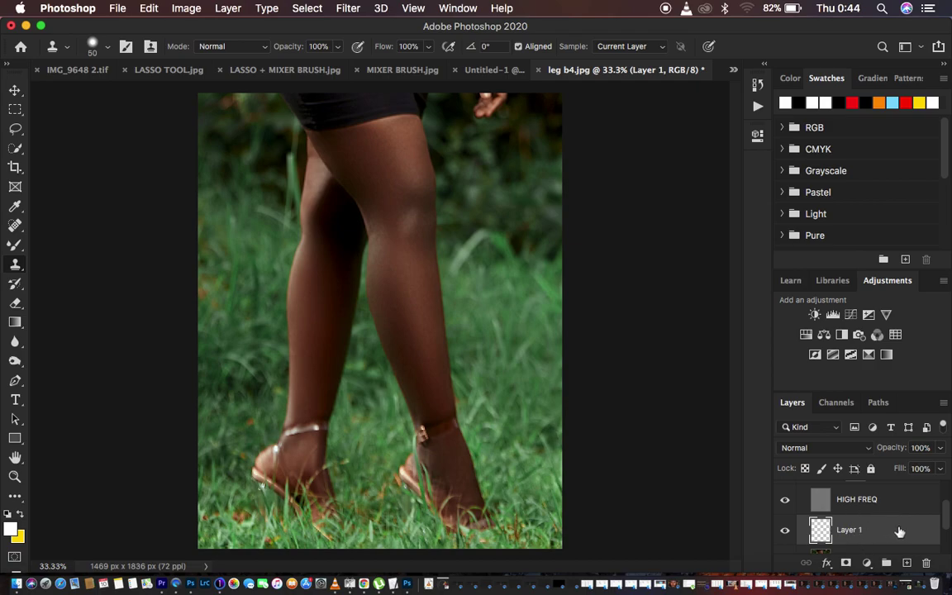
pyautogui.click(14, 247)
pyautogui.rightClick(13, 248)
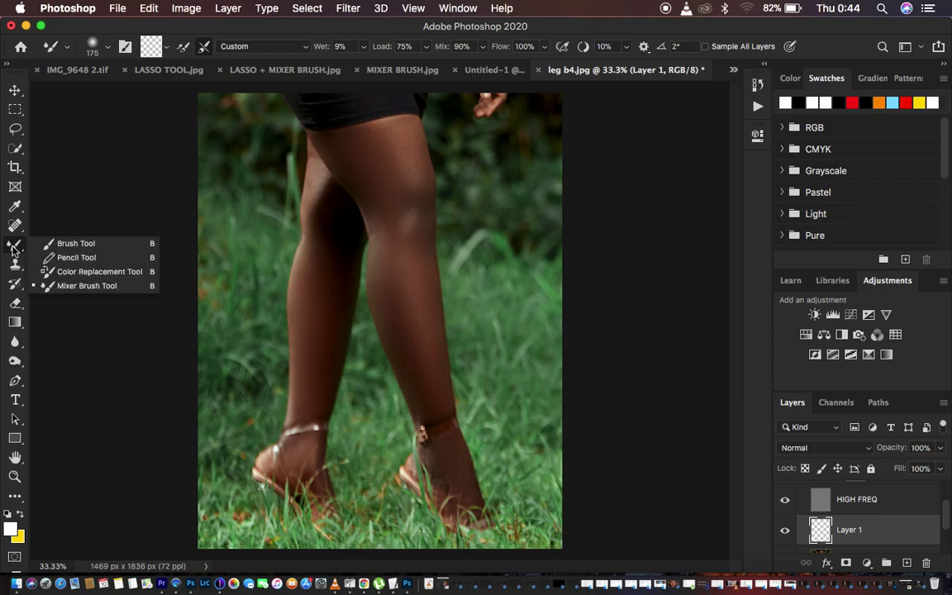
pyautogui.click(71, 245)
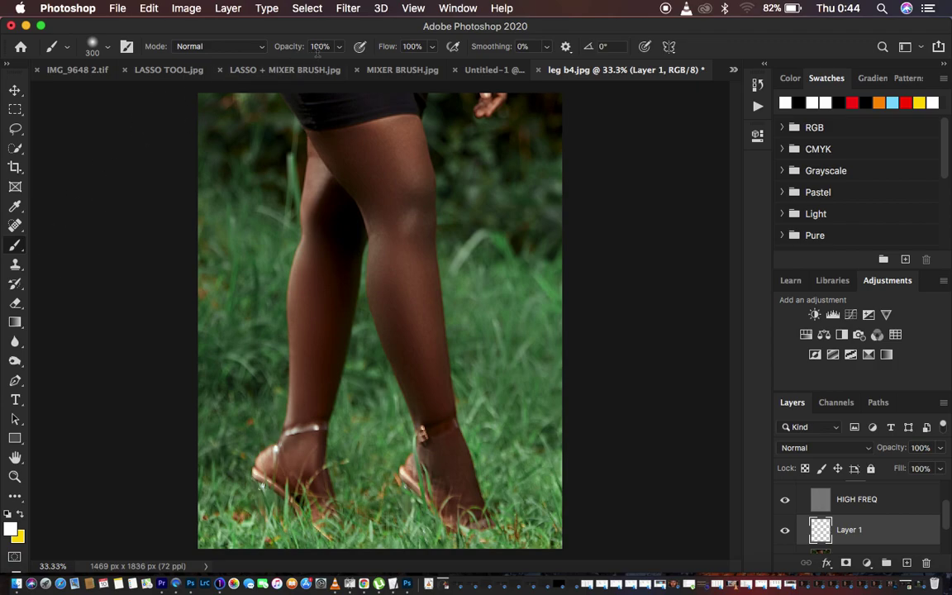
pyautogui.moveTo(295, 51); pyautogui.dragTo(226, 54)
pyautogui.press('super+equal')
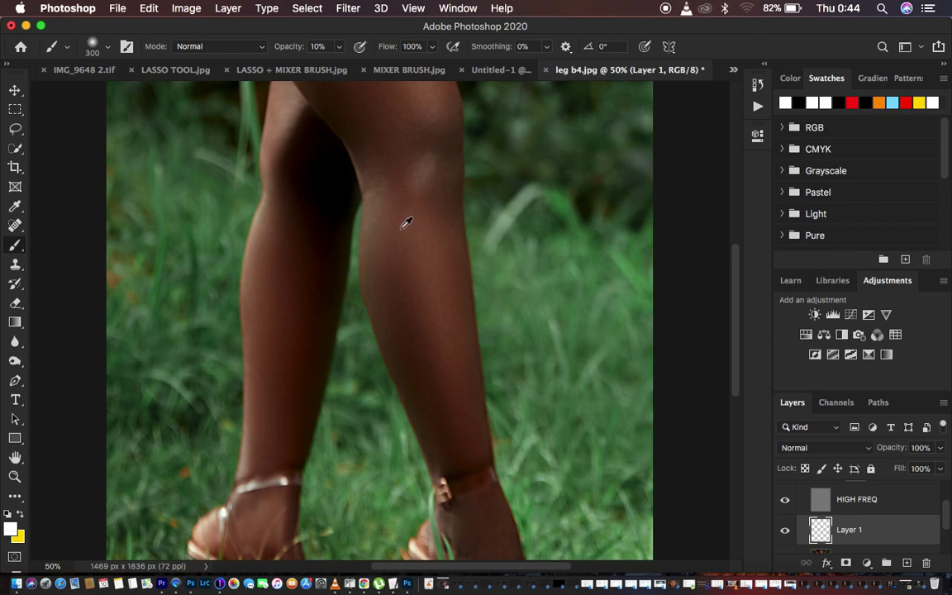
# Step: Sample skin tones below the front knee and, with the brush reduced to 150, paint them down the front leg's calf
pyautogui.keyDown('alt'); pyautogui.click(405, 222); pyautogui.keyUp('alt')
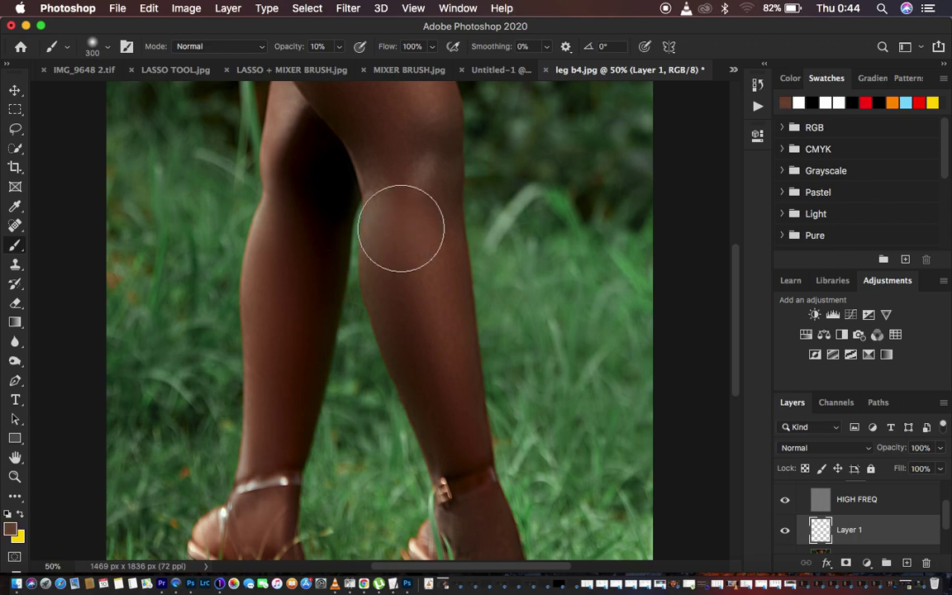
pyautogui.keyDown('alt'); pyautogui.click(416, 237); pyautogui.keyUp('alt')
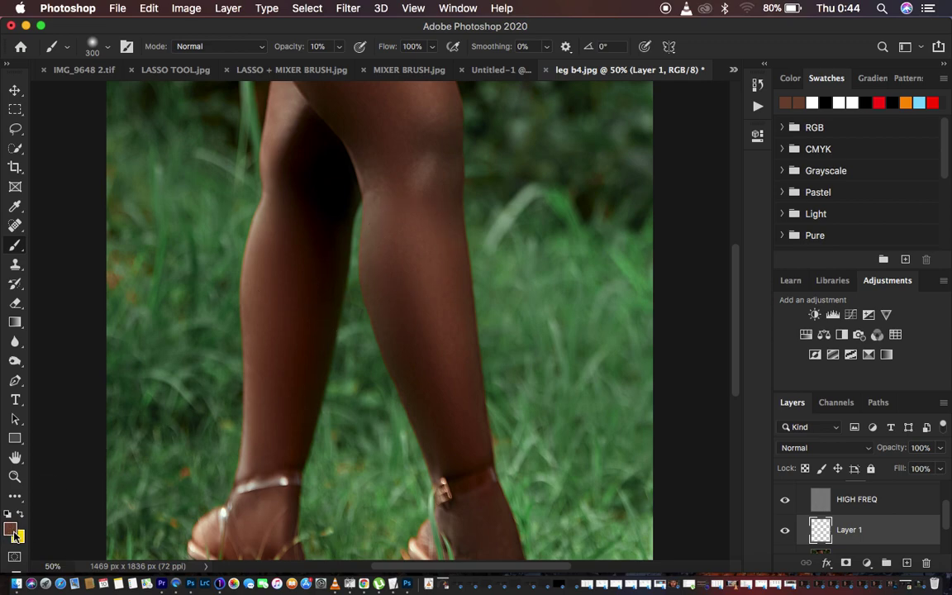
pyautogui.press('[')
pyautogui.press('[')
pyautogui.press('[')
pyautogui.press('[')
pyautogui.press('[')
pyautogui.moveTo(394, 259); pyautogui.dragTo(418, 357)
pyautogui.moveTo(393, 282)
pyautogui.mouseDown()
pyautogui.moveTo(427, 395)
pyautogui.moveTo(420, 373)
pyautogui.moveTo(439, 405)
pyautogui.mouseUp()
pyautogui.keyDown('alt'); pyautogui.click(433, 267); pyautogui.keyUp('alt')
pyautogui.moveTo(425, 272)
pyautogui.mouseDown()
pyautogui.moveTo(398, 305)
pyautogui.moveTo(389, 280)
pyautogui.moveTo(445, 435)
pyautogui.moveTo(443, 400)
pyautogui.mouseUp()
# Step: Blend sampled mid-shin tones down the front leg toward the ankle with the 150 brush
pyautogui.keyDown('alt'); pyautogui.click(434, 325); pyautogui.keyUp('alt')
pyautogui.moveTo(430, 352)
pyautogui.mouseDown()
pyautogui.moveTo(455, 453)
pyautogui.moveTo(443, 426)
pyautogui.moveTo(453, 450)
pyautogui.mouseUp()
pyautogui.keyDown('alt'); pyautogui.click(444, 433); pyautogui.keyUp('alt')
pyautogui.keyDown('alt'); pyautogui.click(442, 364); pyautogui.keyUp('alt')
pyautogui.moveTo(423, 379)
pyautogui.mouseDown()
pyautogui.moveTo(453, 442)
pyautogui.moveTo(449, 428)
pyautogui.mouseUp()
pyautogui.keyDown('alt'); pyautogui.click(455, 410); pyautogui.keyUp('alt')
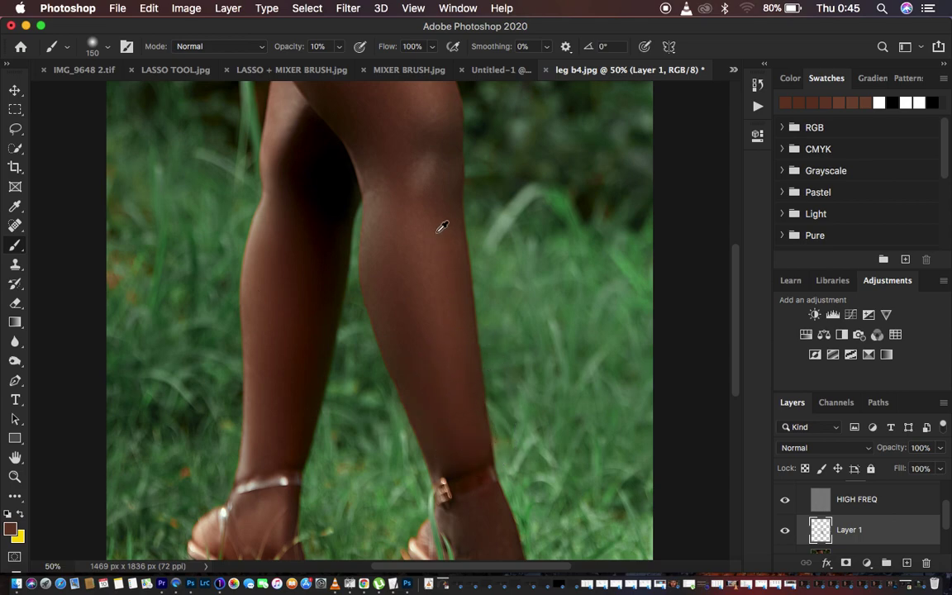
pyautogui.keyDown('alt'); pyautogui.click(447, 282); pyautogui.keyUp('alt')
pyautogui.moveTo(392, 268); pyautogui.dragTo(447, 445)
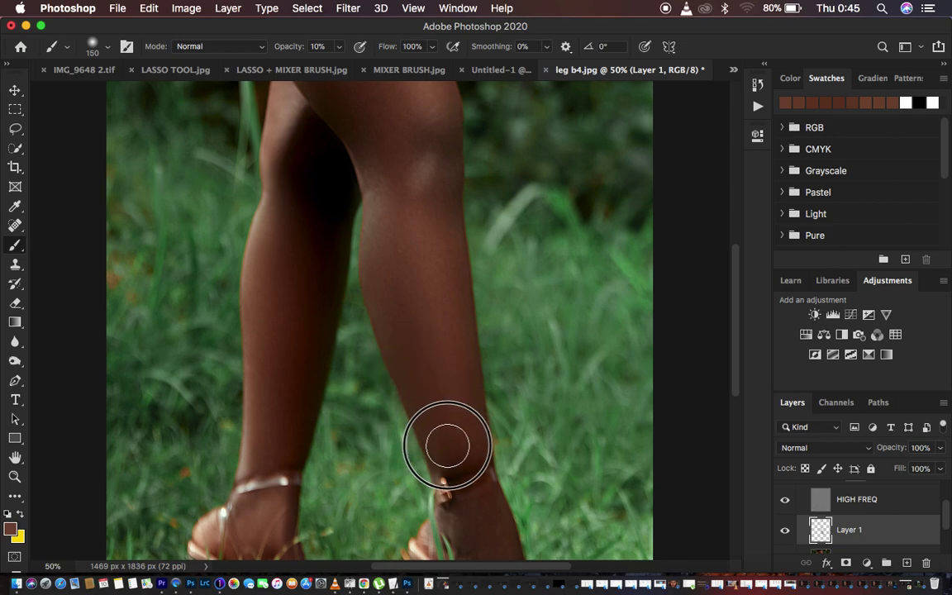
# Step: Reduce the brush to 90 and even out the skin just above the front ankle strap with nearby sampled tones
pyautogui.keyDown('alt'); pyautogui.click(435, 346); pyautogui.keyUp('alt')
pyautogui.moveTo(436, 389); pyautogui.dragTo(458, 461)
pyautogui.keyDown('alt'); pyautogui.click(458, 460); pyautogui.keyUp('alt')
pyautogui.keyDown('alt'); pyautogui.click(461, 423); pyautogui.keyUp('alt')
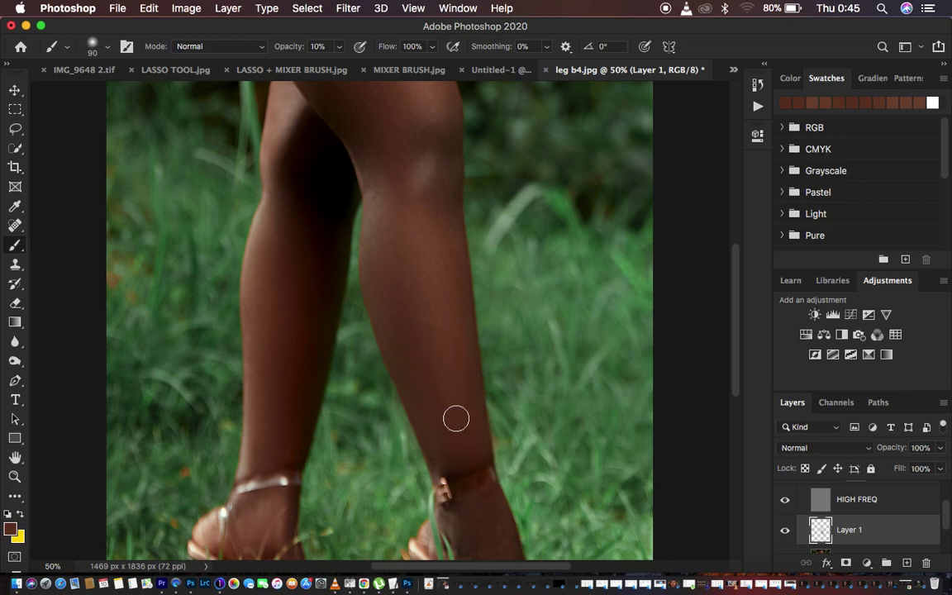
pyautogui.keyDown('alt'); pyautogui.click(446, 454); pyautogui.keyUp('alt')
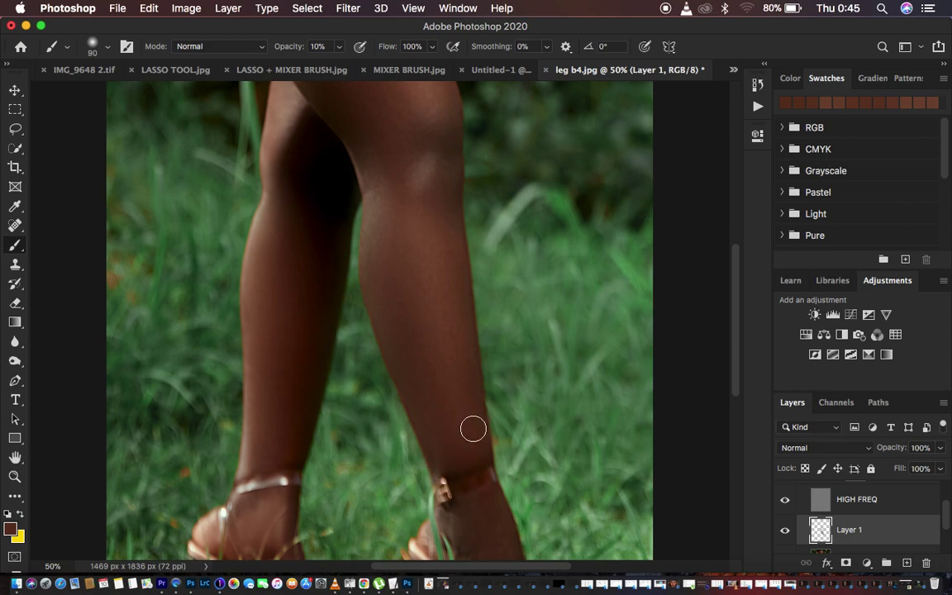
pyautogui.moveTo(475, 438); pyautogui.dragTo(487, 474)
pyautogui.keyDown('alt'); pyautogui.click(456, 434); pyautogui.keyUp('alt')
pyautogui.keyDown('alt'); pyautogui.click(451, 457); pyautogui.keyUp('alt')
pyautogui.keyDown('alt'); pyautogui.click(457, 468); pyautogui.keyUp('alt')
pyautogui.keyDown('alt'); pyautogui.click(478, 457); pyautogui.keyUp('alt')
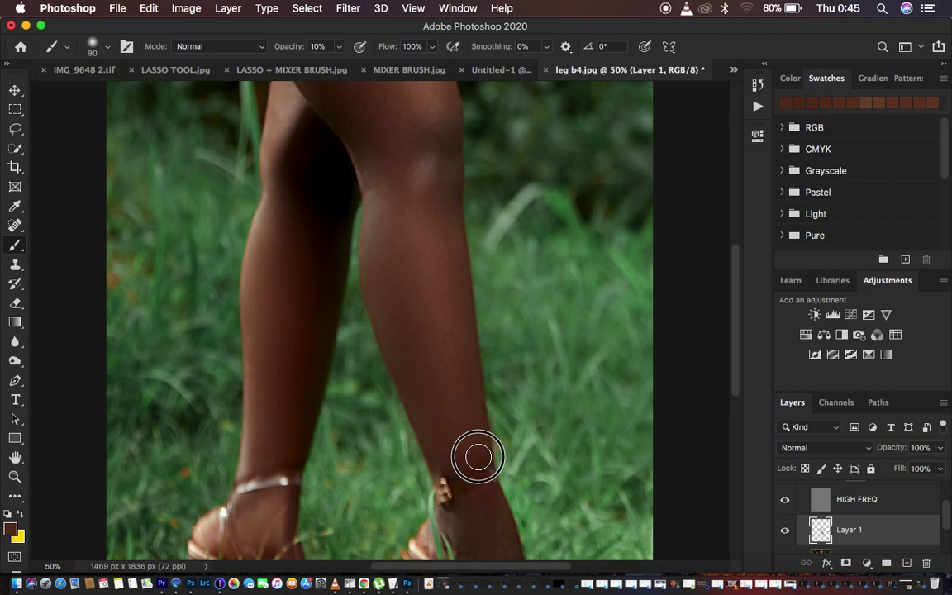
# Step: Paint sampled tones along the back edge of the front calf and down the shin below the knee
pyautogui.click(436, 425)
pyautogui.keyDown('alt'); pyautogui.click(399, 283); pyautogui.keyUp('alt')
pyautogui.click(384, 290)
pyautogui.keyDown('alt'); pyautogui.moveTo(382, 298); pyautogui.dragTo(399, 359); pyautogui.keyUp('alt')
pyautogui.keyDown('alt'); pyautogui.click(446, 229); pyautogui.keyUp('alt')
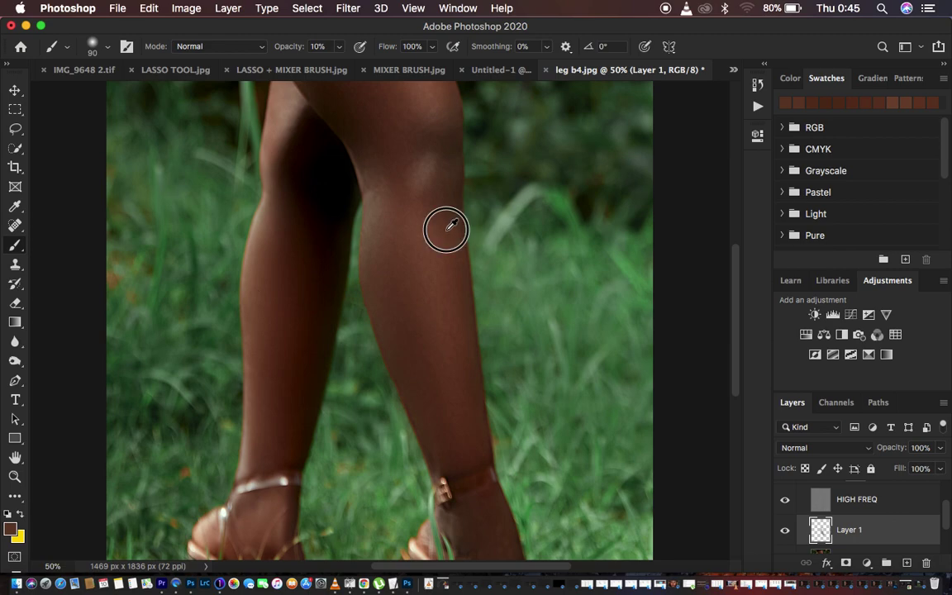
pyautogui.moveTo(445, 222); pyautogui.dragTo(470, 372)
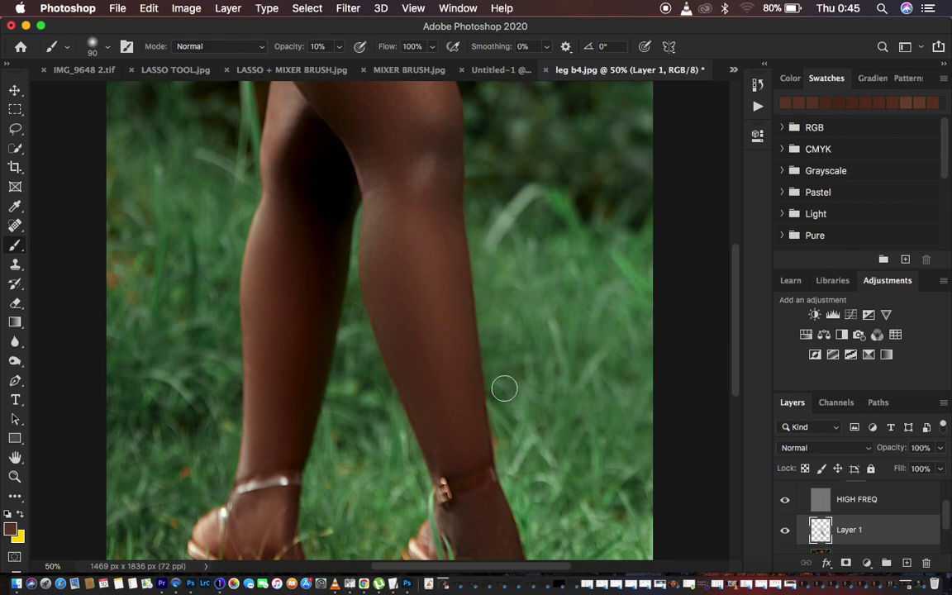
# Step: Compare the front leg before and after painting by toggling Layer 1's visibility
pyautogui.click(786, 533)
pyautogui.click(786, 533)
pyautogui.click(786, 534)
pyautogui.click(786, 533)
pyautogui.click(786, 533)
pyautogui.click(786, 534)
pyautogui.click(786, 534)
pyautogui.click(786, 534)
pyautogui.click(786, 533)
pyautogui.click(787, 534)
# Step: Sample the calf tone and brush it over the front foot, ankle and lower calf
pyautogui.scroll(-3, 521, 461)
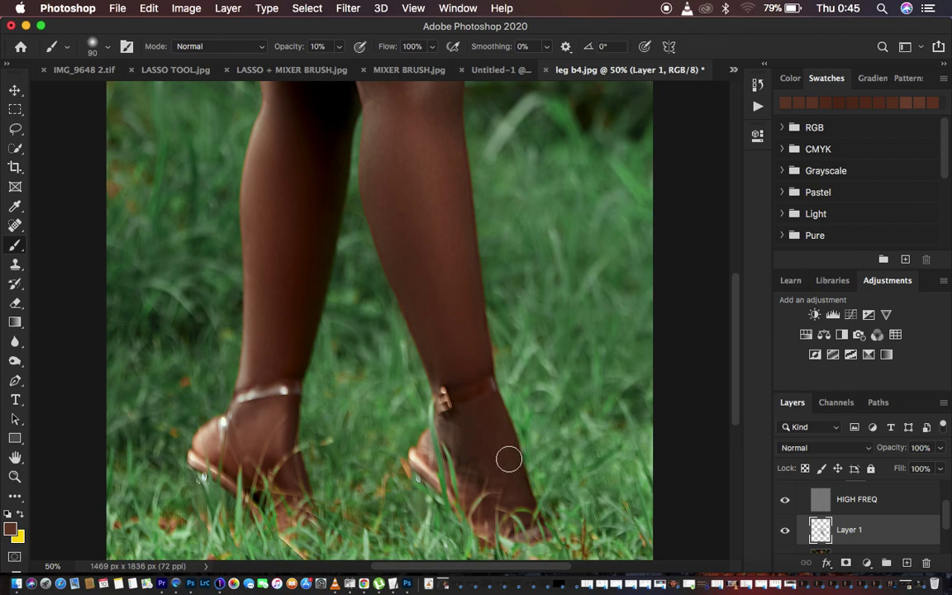
pyautogui.keyDown('alt'); pyautogui.click(432, 214); pyautogui.keyUp('alt')
pyautogui.keyDown('alt'); pyautogui.click(432, 214); pyautogui.keyUp('alt')
pyautogui.moveTo(472, 429)
pyautogui.mouseDown()
pyautogui.moveTo(461, 425)
pyautogui.moveTo(462, 435)
pyautogui.moveTo(500, 456)
pyautogui.moveTo(485, 425)
pyautogui.moveTo(466, 438)
pyautogui.moveTo(478, 461)
pyautogui.moveTo(467, 471)
pyautogui.moveTo(461, 457)
pyautogui.moveTo(481, 413)
pyautogui.moveTo(510, 485)
pyautogui.moveTo(499, 446)
pyautogui.moveTo(463, 438)
pyautogui.moveTo(462, 464)
pyautogui.moveTo(450, 429)
pyautogui.moveTo(473, 483)
pyautogui.moveTo(486, 472)
pyautogui.moveTo(494, 502)
pyautogui.moveTo(487, 472)
pyautogui.moveTo(520, 498)
pyautogui.moveTo(513, 458)
pyautogui.moveTo(530, 508)
pyautogui.mouseUp()
pyautogui.moveTo(483, 413)
pyautogui.mouseDown()
pyautogui.moveTo(447, 429)
pyautogui.moveTo(472, 467)
pyautogui.moveTo(519, 493)
pyautogui.moveTo(461, 357)
pyautogui.mouseUp()
pyautogui.moveTo(414, 284)
pyautogui.mouseDown()
pyautogui.moveTo(421, 279)
pyautogui.moveTo(440, 325)
pyautogui.mouseUp()
pyautogui.moveTo(411, 260); pyautogui.dragTo(414, 312)
# Step: Paint sampled upper-thigh tones down the back half of the front thigh toward the knee
pyautogui.scroll(5, 483, 284)
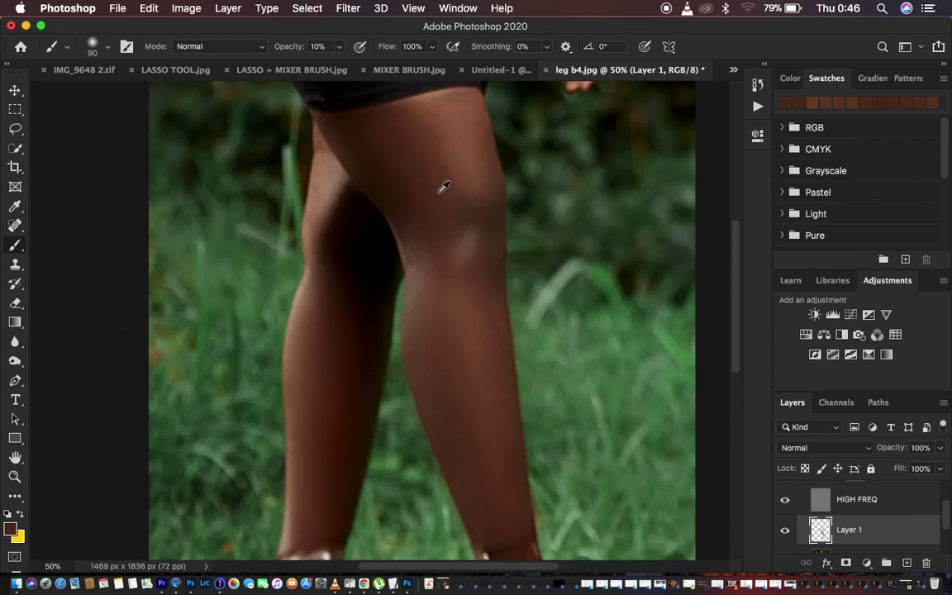
pyautogui.keyDown('alt'); pyautogui.click(428, 123); pyautogui.keyUp('alt')
pyautogui.moveTo(400, 129)
pyautogui.mouseDown()
pyautogui.moveTo(413, 172)
pyautogui.moveTo(388, 146)
pyautogui.moveTo(381, 158)
pyautogui.moveTo(398, 194)
pyautogui.moveTo(365, 196)
pyautogui.mouseUp()
pyautogui.keyDown('alt'); pyautogui.click(427, 134); pyautogui.keyUp('alt')
pyautogui.moveTo(395, 143)
pyautogui.mouseDown()
pyautogui.moveTo(416, 200)
pyautogui.moveTo(404, 214)
pyautogui.moveTo(351, 142)
pyautogui.moveTo(375, 155)
pyautogui.moveTo(399, 192)
pyautogui.moveTo(390, 175)
pyautogui.moveTo(348, 135)
pyautogui.moveTo(363, 133)
pyautogui.moveTo(346, 130)
pyautogui.moveTo(362, 136)
pyautogui.moveTo(392, 117)
pyautogui.moveTo(366, 132)
pyautogui.moveTo(336, 129)
pyautogui.moveTo(411, 217)
pyautogui.mouseUp()
pyautogui.keyDown('alt'); pyautogui.click(417, 134); pyautogui.keyUp('alt')
pyautogui.keyDown('alt'); pyautogui.click(402, 122); pyautogui.keyUp('alt')
pyautogui.moveTo(379, 162)
pyautogui.mouseDown()
pyautogui.moveTo(419, 229)
pyautogui.moveTo(425, 257)
pyautogui.mouseUp()
pyautogui.keyDown('alt'); pyautogui.click(460, 147); pyautogui.keyUp('alt')
pyautogui.moveTo(476, 219); pyautogui.dragTo(472, 210)
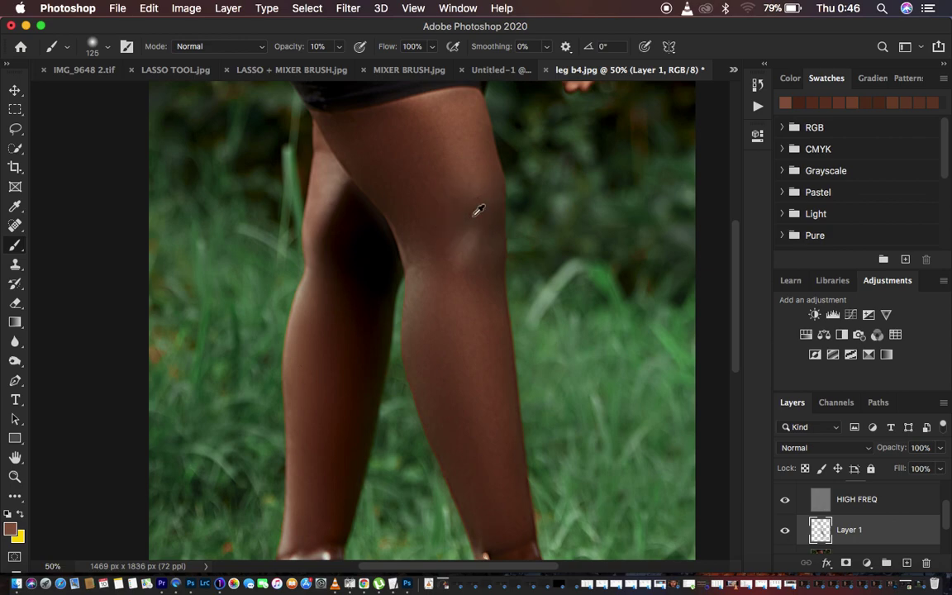
# Step: Even out the front knee with the 125 brush, using skin tones sampled from the thigh and shin
pyautogui.keyDown('alt'); pyautogui.click(485, 135); pyautogui.keyUp('alt')
pyautogui.moveTo(484, 161); pyautogui.dragTo(491, 246)
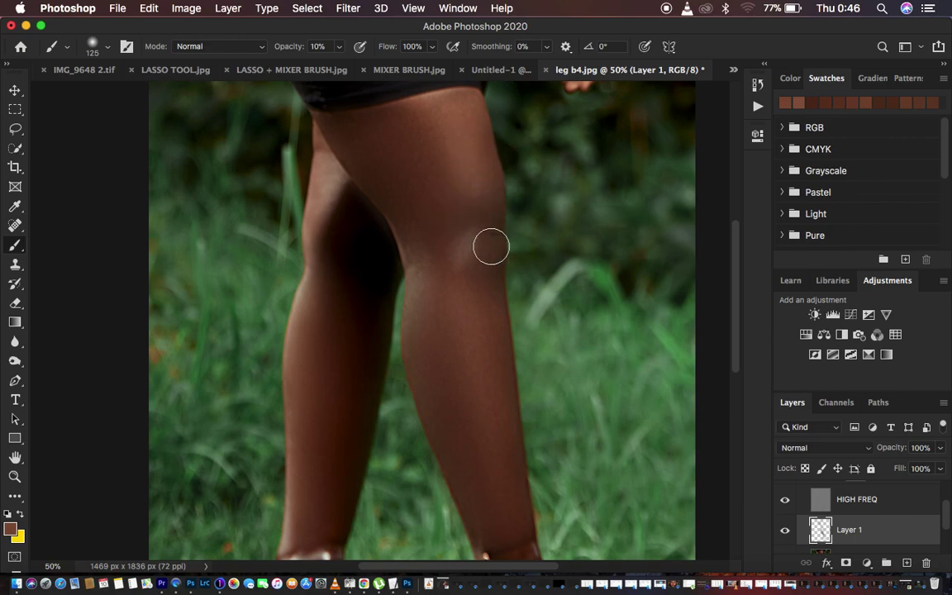
pyautogui.keyDown('alt'); pyautogui.click(466, 155); pyautogui.keyUp('alt')
pyautogui.click(485, 247)
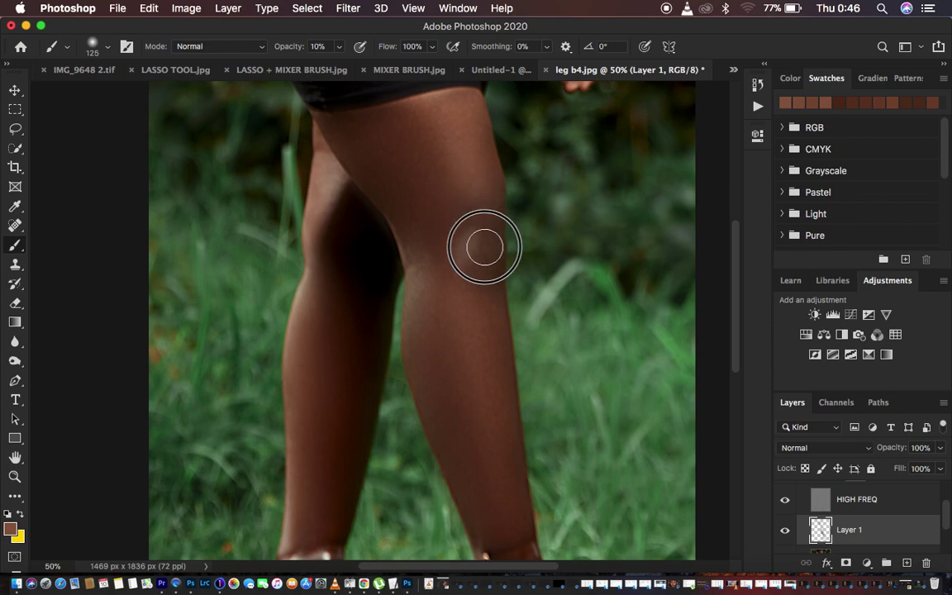
pyautogui.keyDown('alt'); pyautogui.click(480, 312); pyautogui.keyUp('alt')
pyautogui.click(476, 289)
pyautogui.keyDown('alt'); pyautogui.click(460, 140); pyautogui.keyUp('alt')
pyautogui.keyDown('alt'); pyautogui.click(459, 139); pyautogui.keyUp('alt')
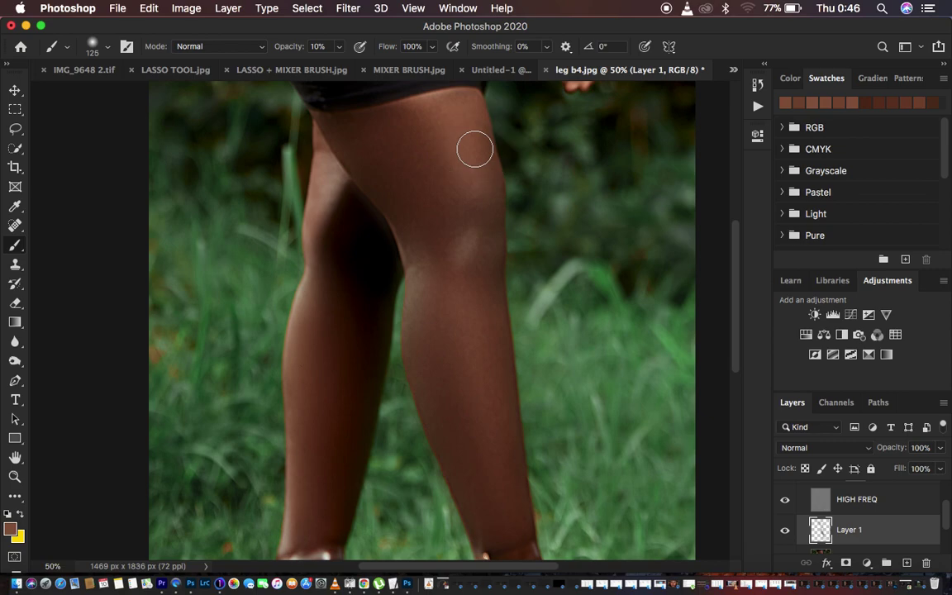
# Step: Blend sampled tones from the middle of the front thigh down to the back of the knee
pyautogui.moveTo(410, 132); pyautogui.dragTo(438, 264)
pyautogui.keyDown('alt'); pyautogui.click(423, 285); pyautogui.keyUp('alt')
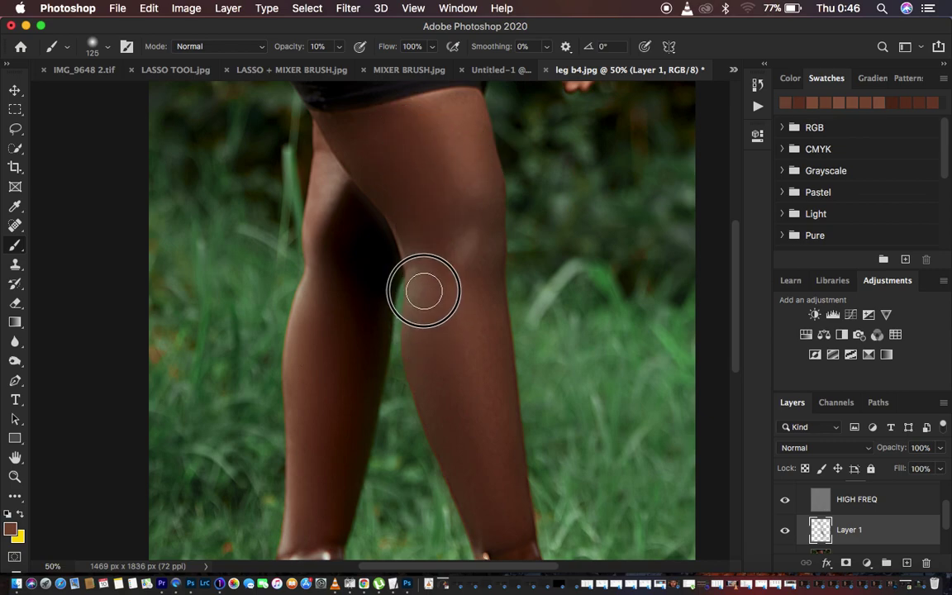
pyautogui.keyDown('alt'); pyautogui.click(410, 214); pyautogui.keyUp('alt')
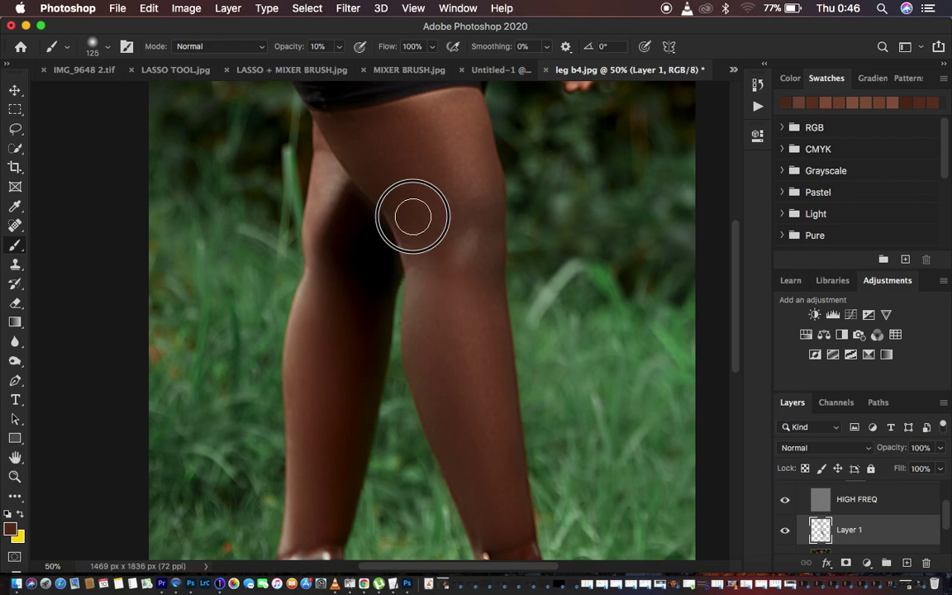
pyautogui.moveTo(401, 197); pyautogui.dragTo(429, 276)
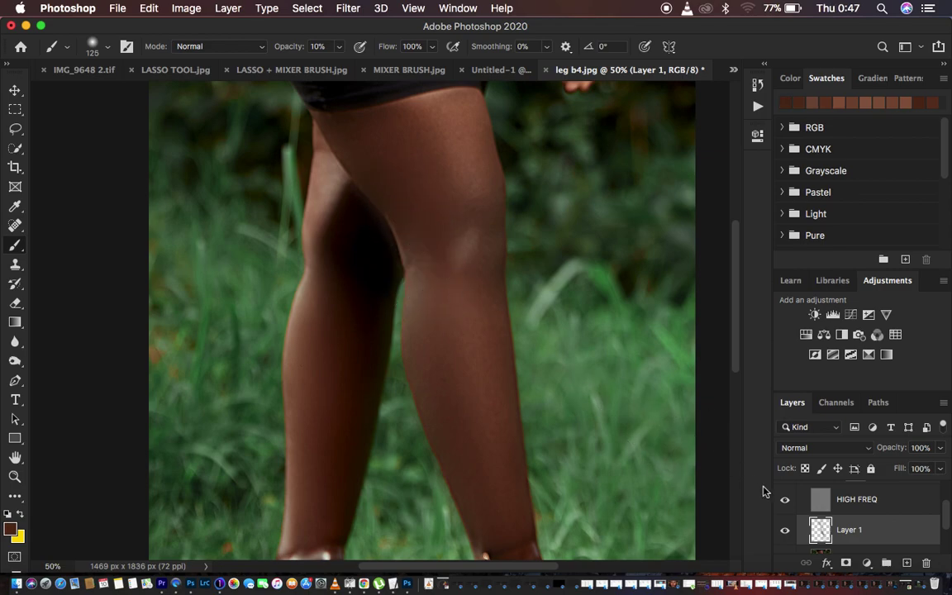
# Step: Compare both legs with and without the brushed Layer 1 by toggling its visibility at different zoom levels
pyautogui.click(786, 530)
pyautogui.click(786, 530)
pyautogui.click(786, 530)
pyautogui.click(786, 530)
pyautogui.press('super+minus')
pyautogui.press('super+minus')
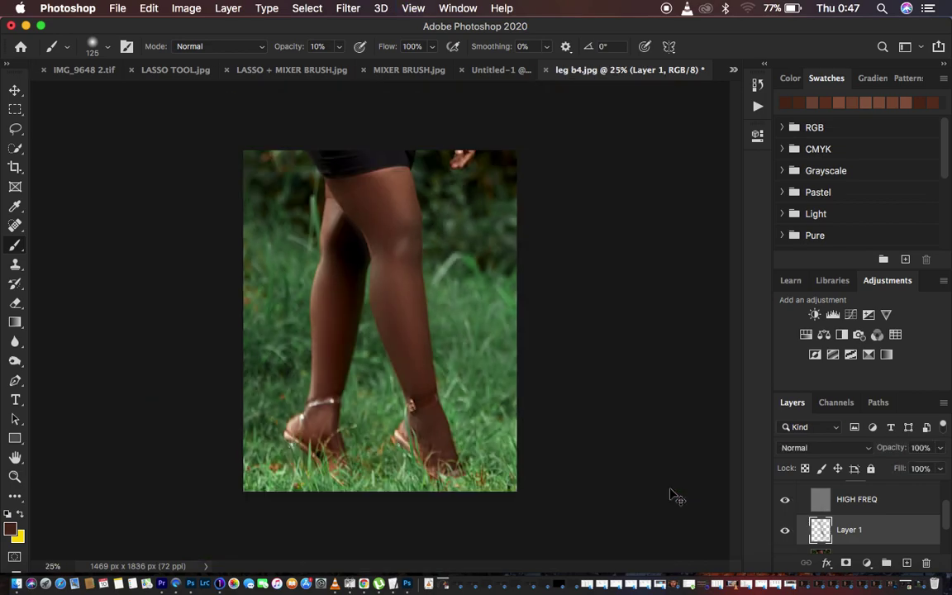
pyautogui.press('super+plus')
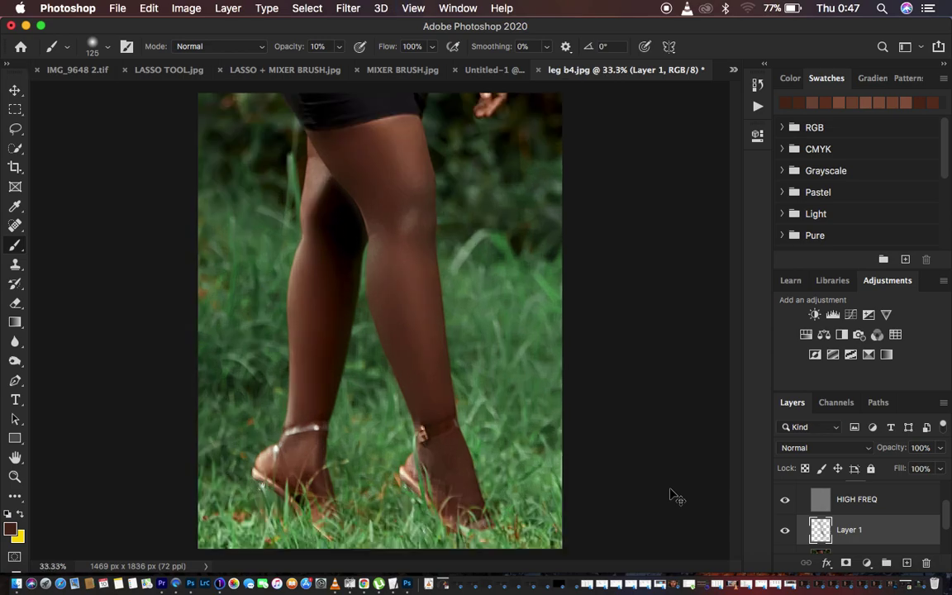
pyautogui.click(786, 530)
pyautogui.click(786, 530)
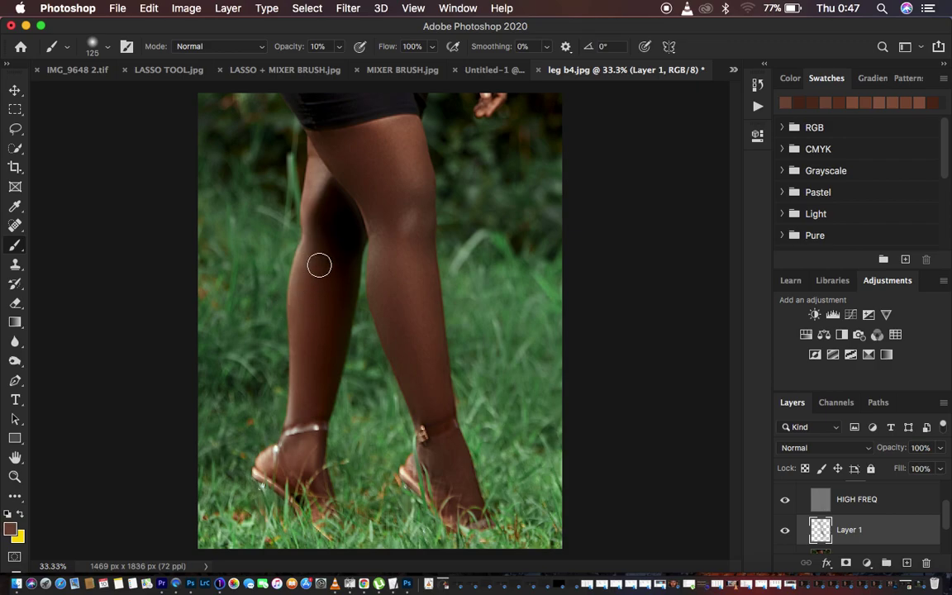
# Step: Brush skin tone over the back leg's lower half, using size 200 and then a smaller brush up toward the calf
pyautogui.press(']')
pyautogui.press(']')
pyautogui.press(']')
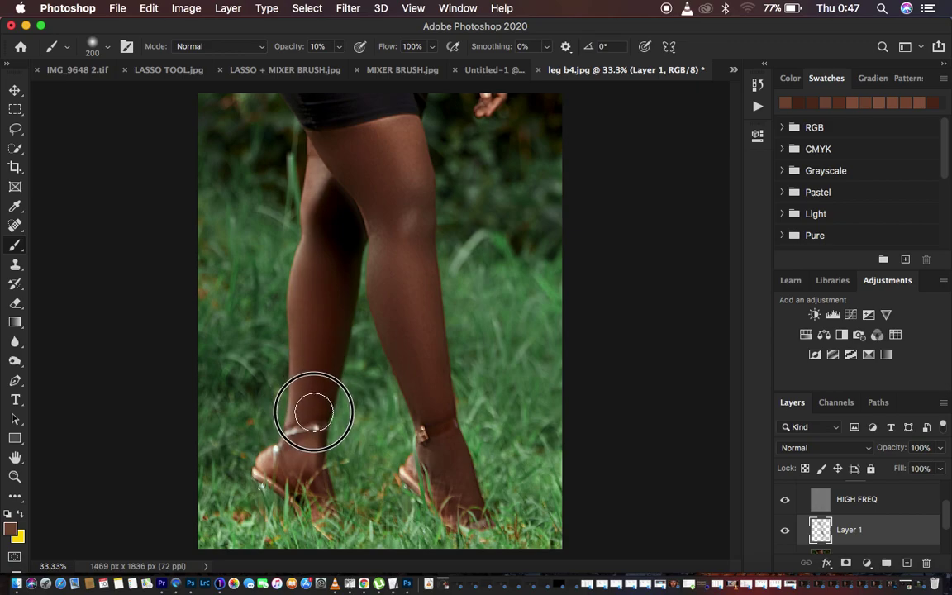
pyautogui.moveTo(317, 358)
pyautogui.mouseDown()
pyautogui.moveTo(319, 241)
pyautogui.moveTo(319, 355)
pyautogui.mouseUp()
pyautogui.press('[')
pyautogui.press('[')
pyautogui.press('[')
pyautogui.moveTo(305, 400)
pyautogui.mouseDown()
pyautogui.moveTo(305, 414)
pyautogui.moveTo(319, 398)
pyautogui.moveTo(319, 291)
pyautogui.moveTo(324, 310)
pyautogui.moveTo(323, 297)
pyautogui.mouseUp()
# Step: Sample the lighter tone on the back thigh and paint it down the back leg to the ankle with a 200 brush
pyautogui.press(']')
pyautogui.press(']')
pyautogui.press(']')
pyautogui.keyDown('alt'); pyautogui.click(321, 180); pyautogui.keyUp('alt')
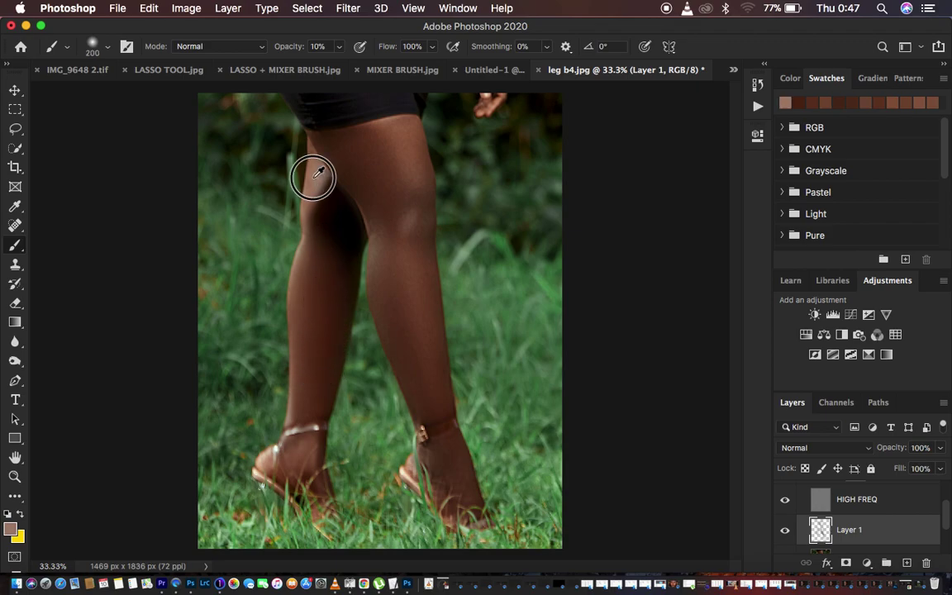
pyautogui.moveTo(319, 187)
pyautogui.mouseDown()
pyautogui.moveTo(333, 229)
pyautogui.moveTo(328, 333)
pyautogui.moveTo(310, 393)
pyautogui.moveTo(293, 410)
pyautogui.mouseUp()
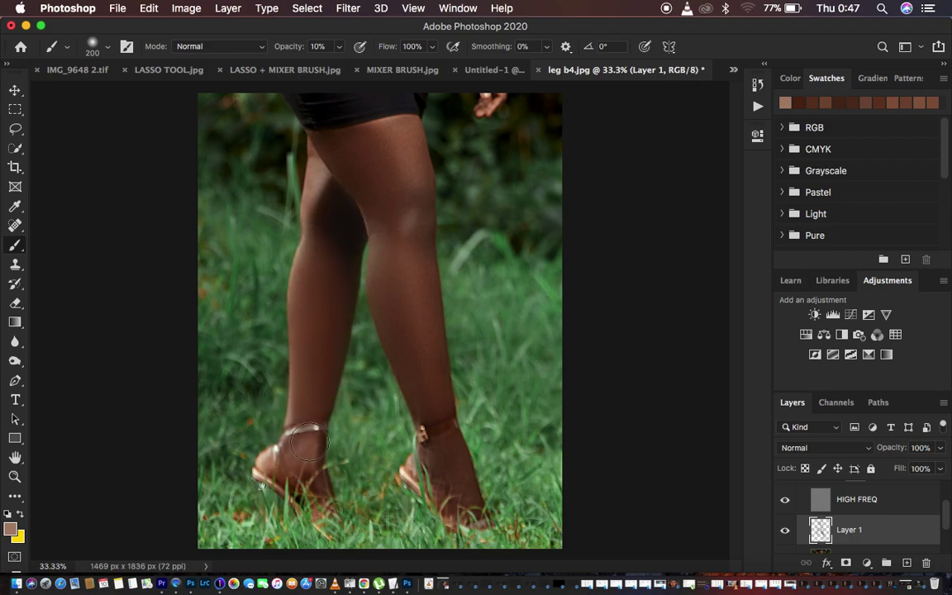
pyautogui.keyDown('alt'); pyautogui.click(309, 391); pyautogui.keyUp('alt')
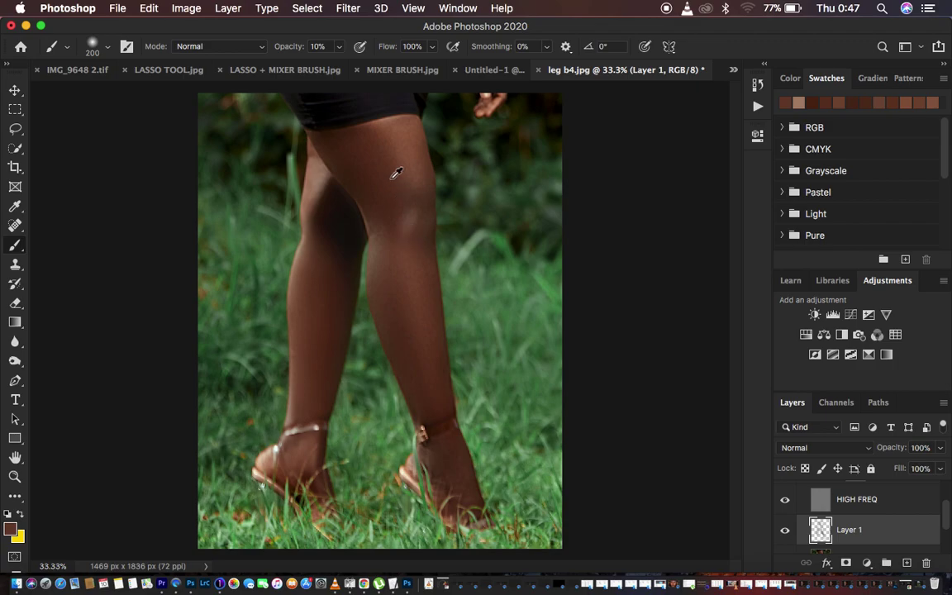
# Step: Try to paint a sampled tone across the top of the front thigh, and undo the stroke
pyautogui.keyDown('alt'); pyautogui.click(412, 147); pyautogui.keyUp('alt')
pyautogui.moveTo(379, 148)
pyautogui.mouseDown()
pyautogui.moveTo(386, 187)
pyautogui.moveTo(359, 153)
pyautogui.moveTo(354, 164)
pyautogui.moveTo(390, 243)
pyautogui.moveTo(371, 173)
pyautogui.moveTo(342, 148)
pyautogui.mouseUp()
pyautogui.press('[')
pyautogui.press('[')
pyautogui.press('[')
pyautogui.press('super+z')
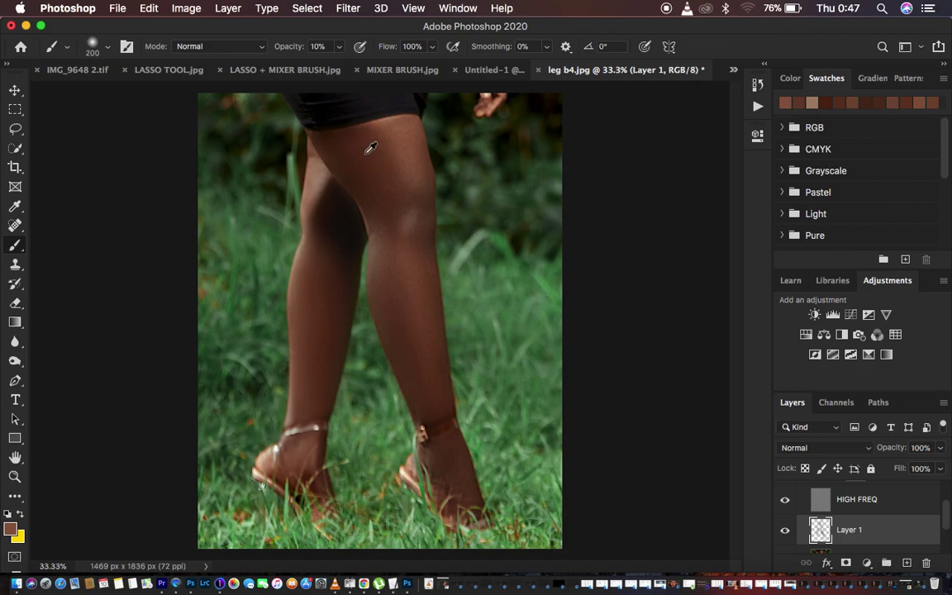
# Step: Paint sampled thigh tones over the front thigh and knee with the 200 brush
pyautogui.keyDown('alt'); pyautogui.click(383, 144); pyautogui.keyUp('alt')
pyautogui.moveTo(349, 153)
pyautogui.mouseDown()
pyautogui.moveTo(376, 168)
pyautogui.moveTo(388, 230)
pyautogui.mouseUp()
pyautogui.keyDown('alt'); pyautogui.click(410, 155); pyautogui.keyUp('alt')
pyautogui.moveTo(406, 175); pyautogui.dragTo(419, 250)
pyautogui.keyDown('alt'); pyautogui.click(374, 170); pyautogui.keyUp('alt')
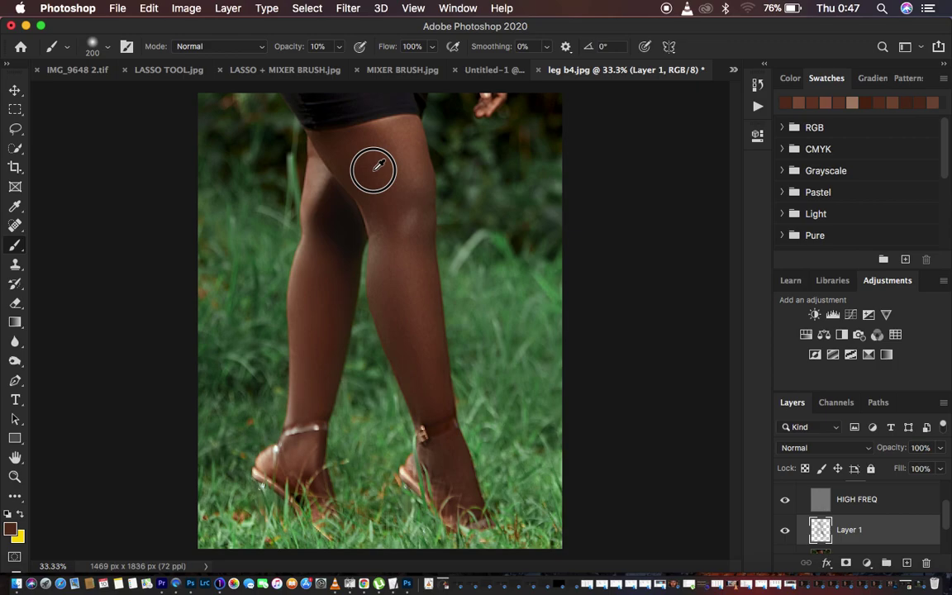
pyautogui.moveTo(374, 170)
pyautogui.mouseDown()
pyautogui.moveTo(344, 149)
pyautogui.moveTo(378, 143)
pyautogui.moveTo(334, 145)
pyautogui.mouseUp()
# Step: Reduce the brush to 125 and blend a sampled tone into the front thigh's back edge below the shorts
pyautogui.press('[')
pyautogui.press('[')
pyautogui.press('[')
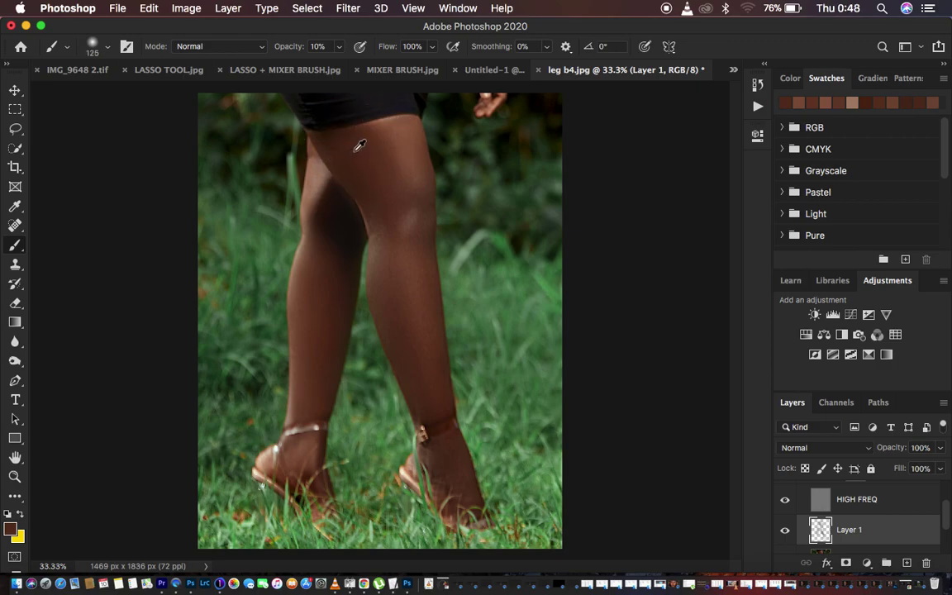
pyautogui.keyDown('alt'); pyautogui.click(360, 146); pyautogui.keyUp('alt')
pyautogui.moveTo(353, 149); pyautogui.dragTo(334, 147)
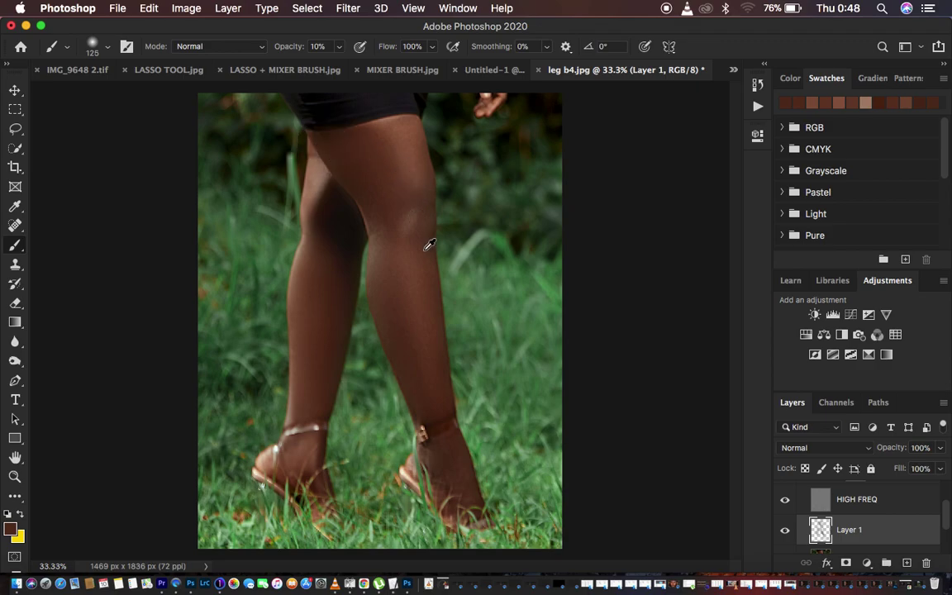
# Step: Sample tones along the front calf and ankle and paint them down the lower front leg with the 125 brush
pyautogui.keyDown('alt'); pyautogui.click(428, 324); pyautogui.keyUp('alt')
pyautogui.moveTo(410, 329)
pyautogui.mouseDown()
pyautogui.moveTo(419, 378)
pyautogui.moveTo(443, 418)
pyautogui.moveTo(425, 401)
pyautogui.moveTo(440, 429)
pyautogui.moveTo(436, 461)
pyautogui.moveTo(453, 463)
pyautogui.moveTo(442, 429)
pyautogui.mouseUp()
pyautogui.keyDown('alt'); pyautogui.click(433, 378); pyautogui.keyUp('alt')
pyautogui.keyDown('alt'); pyautogui.click(450, 444); pyautogui.keyUp('alt')
pyautogui.keyDown('alt'); pyautogui.click(435, 363); pyautogui.keyUp('alt')
pyautogui.moveTo(438, 378); pyautogui.dragTo(423, 342)
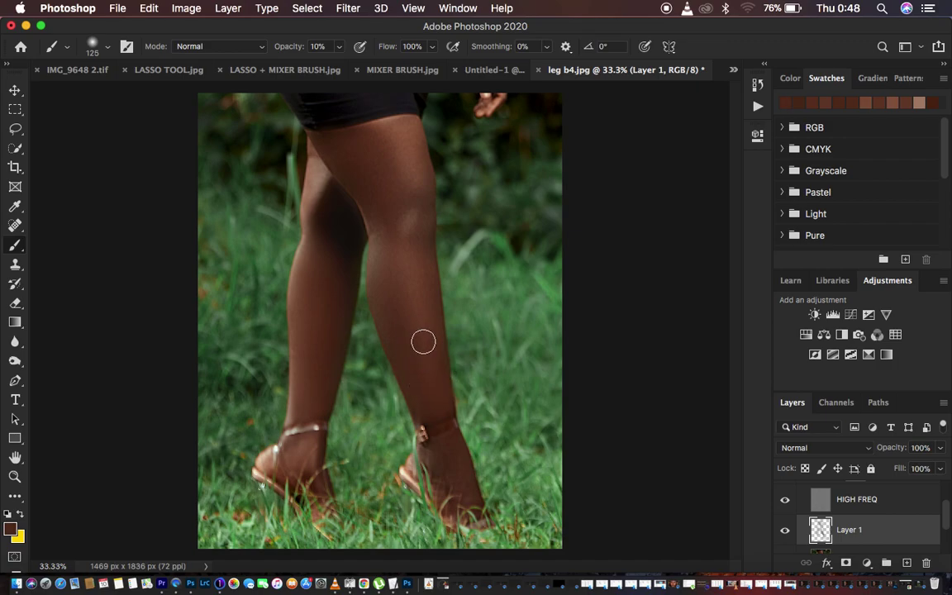
# Step: Paint sampled lighter tones across the front thigh just below the shorts, comparing the image with Layer 1 hidden and shown
pyautogui.keyDown('alt'); pyautogui.click(412, 144); pyautogui.keyUp('alt')
pyautogui.moveTo(401, 141)
pyautogui.mouseDown()
pyautogui.moveTo(394, 153)
pyautogui.moveTo(365, 141)
pyautogui.mouseUp()
pyautogui.press('super+minus')
pyautogui.press('super+minus')
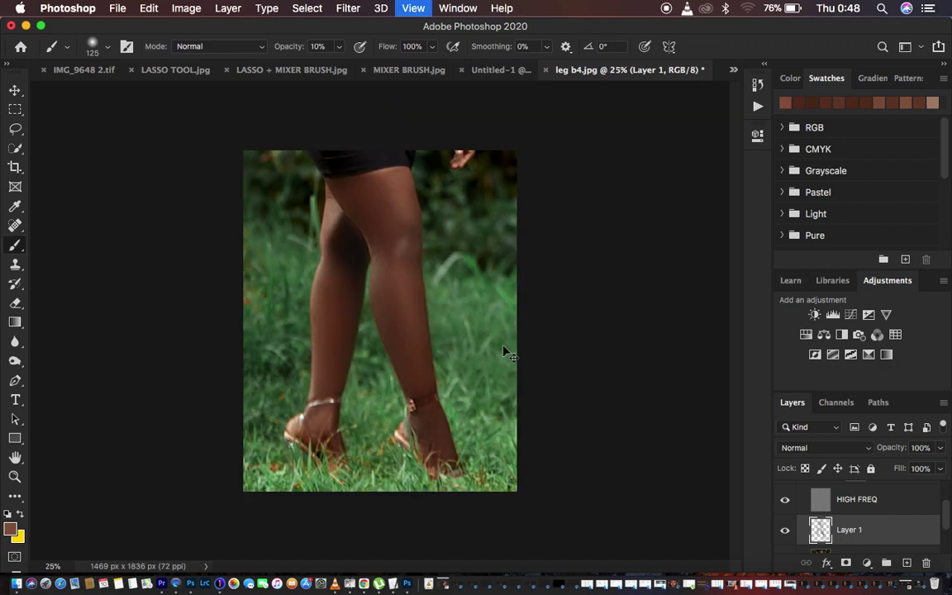
pyautogui.press('super+plus')
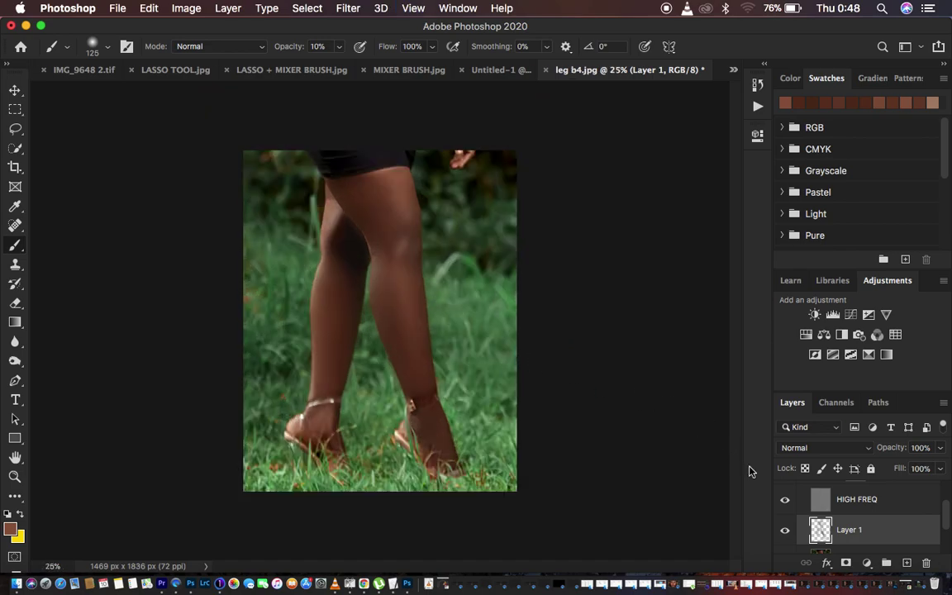
pyautogui.click(786, 533)
pyautogui.click(786, 533)
pyautogui.click(786, 533)
pyautogui.click(786, 533)
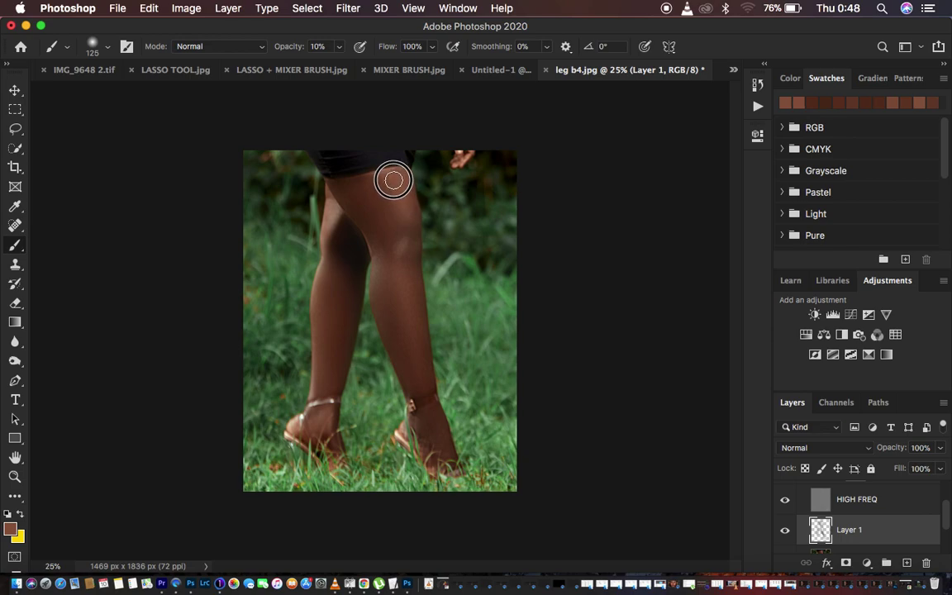
pyautogui.moveTo(401, 190); pyautogui.dragTo(375, 189)
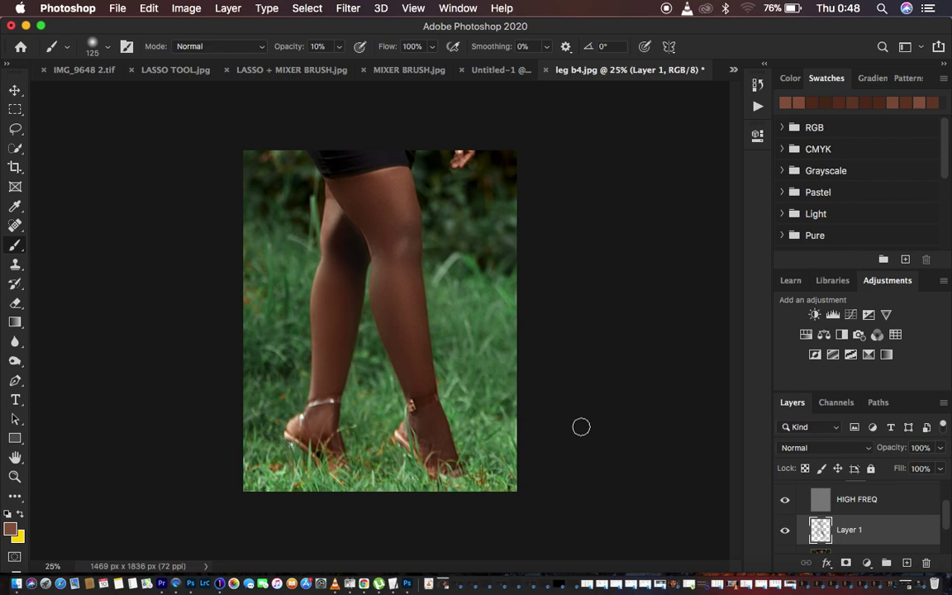
# Step: Collapse the FREQ SEP 8 BIT group and run the DODGE & BURN GLOBAL action above it
pyautogui.scroll(2, 897, 519)
pyautogui.click(901, 513)
pyautogui.press('Delete')
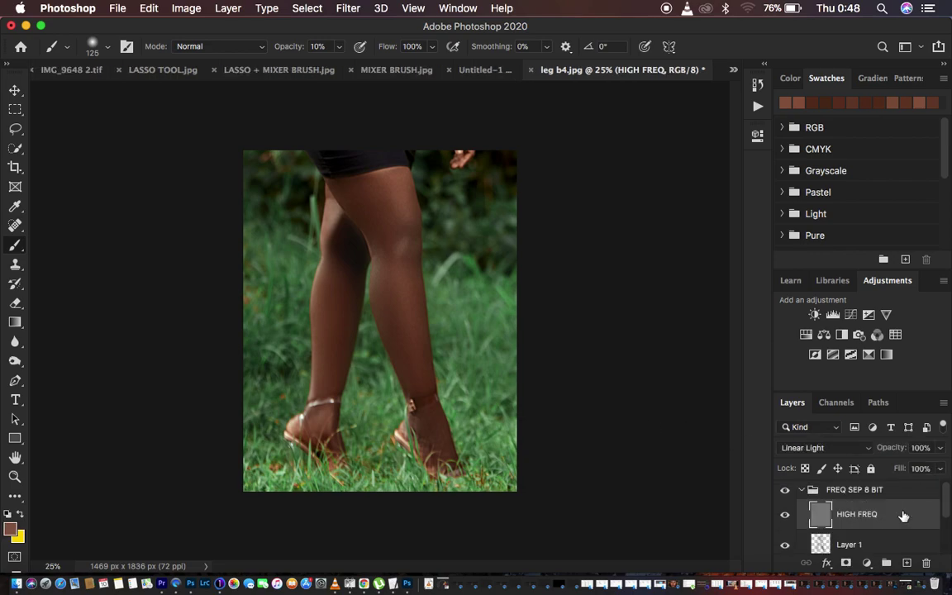
pyautogui.click(807, 493)
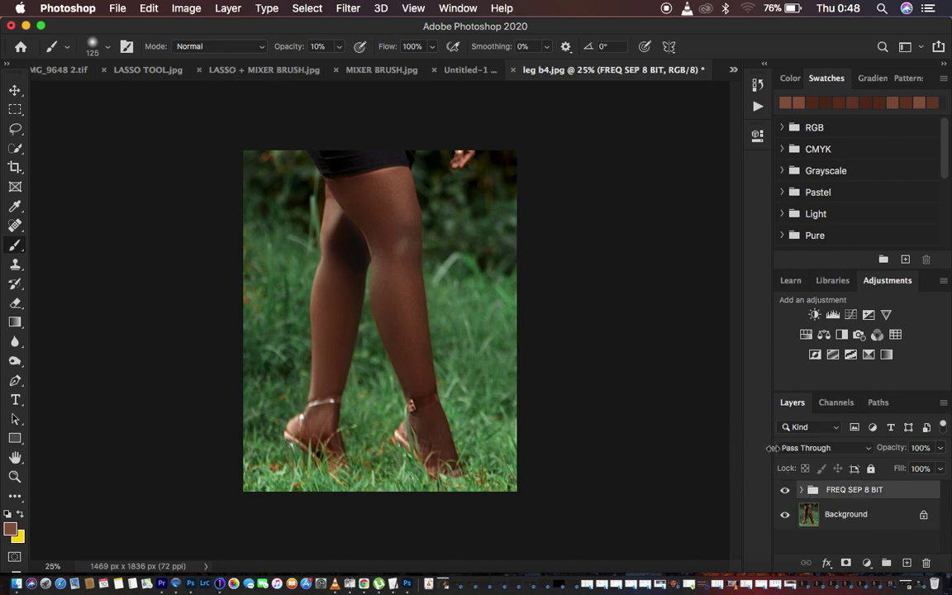
pyautogui.click(757, 107)
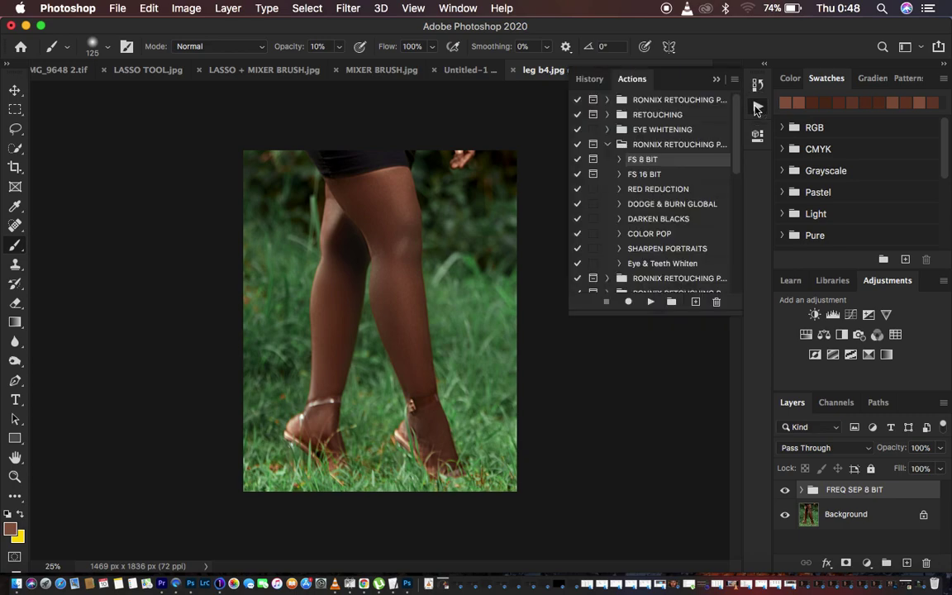
pyautogui.click(671, 206)
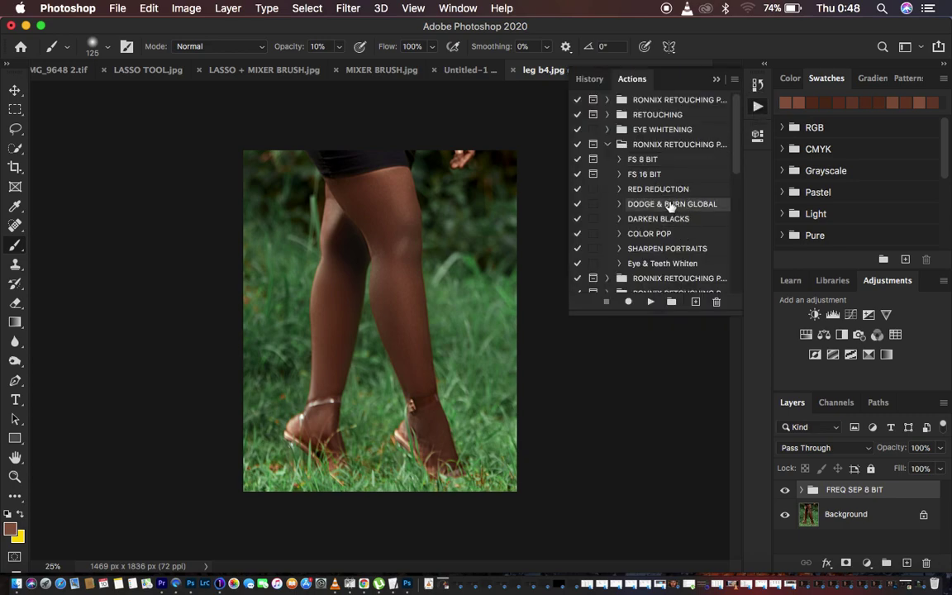
pyautogui.click(650, 302)
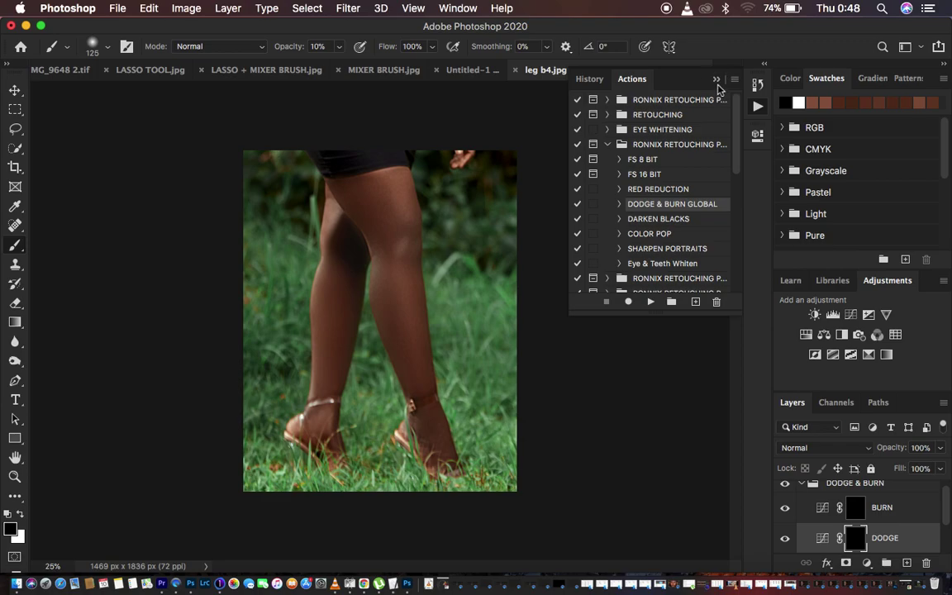
pyautogui.click(715, 79)
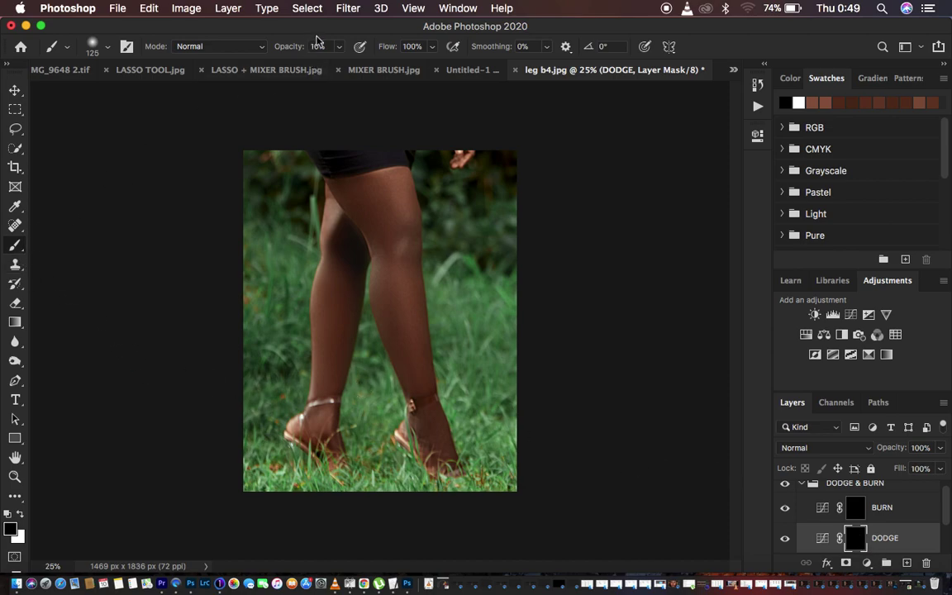
# Step: Make white the foreground color and brush highlights at 10% opacity on the DODGE mask over the front thigh, knee and shin
pyautogui.click(22, 516)
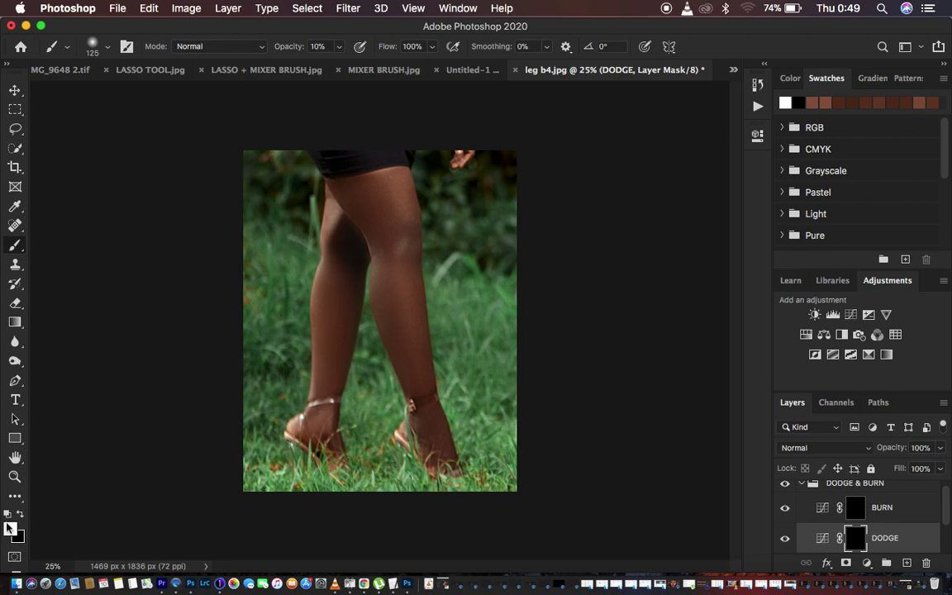
pyautogui.click(20, 513)
pyautogui.click(22, 514)
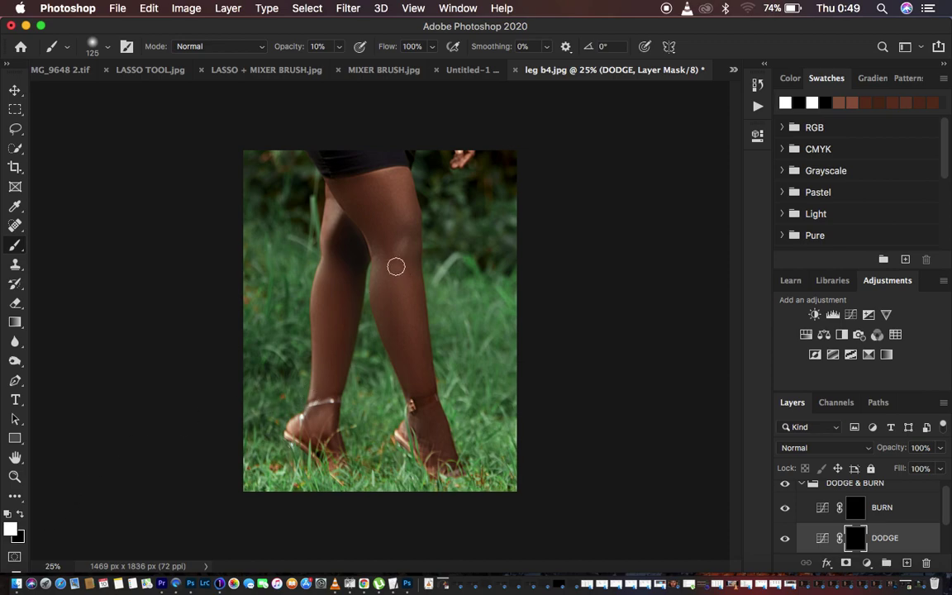
pyautogui.press(']')
pyautogui.press(']')
pyautogui.moveTo(397, 259)
pyautogui.mouseDown()
pyautogui.moveTo(419, 368)
pyautogui.moveTo(398, 276)
pyautogui.moveTo(425, 357)
pyautogui.mouseUp()
pyautogui.press('[')
pyautogui.press('[')
pyautogui.hotkey('shift', '0')
pyautogui.moveTo(406, 276); pyautogui.dragTo(422, 387)
pyautogui.moveTo(398, 205)
pyautogui.mouseDown()
pyautogui.moveTo(387, 185)
pyautogui.moveTo(401, 214)
pyautogui.moveTo(383, 183)
pyautogui.moveTo(404, 215)
pyautogui.moveTo(387, 185)
pyautogui.moveTo(405, 240)
pyautogui.moveTo(379, 183)
pyautogui.moveTo(406, 241)
pyautogui.mouseUp()
pyautogui.moveTo(402, 304); pyautogui.dragTo(418, 387)
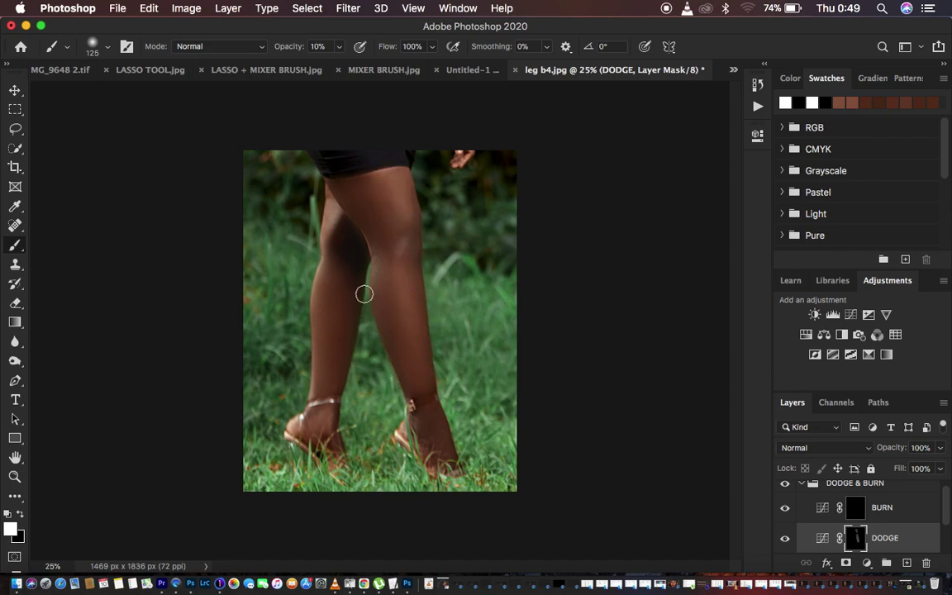
# Step: Brush white on the DODGE mask over the back ankle, front ankle and the front thigh's edge beside the back leg
pyautogui.moveTo(329, 380); pyautogui.dragTo(323, 435)
pyautogui.moveTo(442, 417)
pyautogui.mouseDown()
pyautogui.moveTo(430, 440)
pyautogui.moveTo(424, 431)
pyautogui.moveTo(428, 419)
pyautogui.moveTo(440, 446)
pyautogui.moveTo(429, 408)
pyautogui.mouseUp()
pyautogui.moveTo(364, 206)
pyautogui.mouseDown()
pyautogui.moveTo(381, 237)
pyautogui.moveTo(355, 198)
pyautogui.moveTo(380, 236)
pyautogui.moveTo(360, 183)
pyautogui.moveTo(375, 210)
pyautogui.moveTo(356, 206)
pyautogui.moveTo(343, 186)
pyautogui.moveTo(370, 213)
pyautogui.moveTo(372, 202)
pyautogui.moveTo(356, 190)
pyautogui.moveTo(370, 225)
pyautogui.mouseUp()
# Step: Darken the front thigh's edge beside the back leg on the BURN mask, and lighten the front ankle and foot on the DODGE mask
pyautogui.click(854, 510)
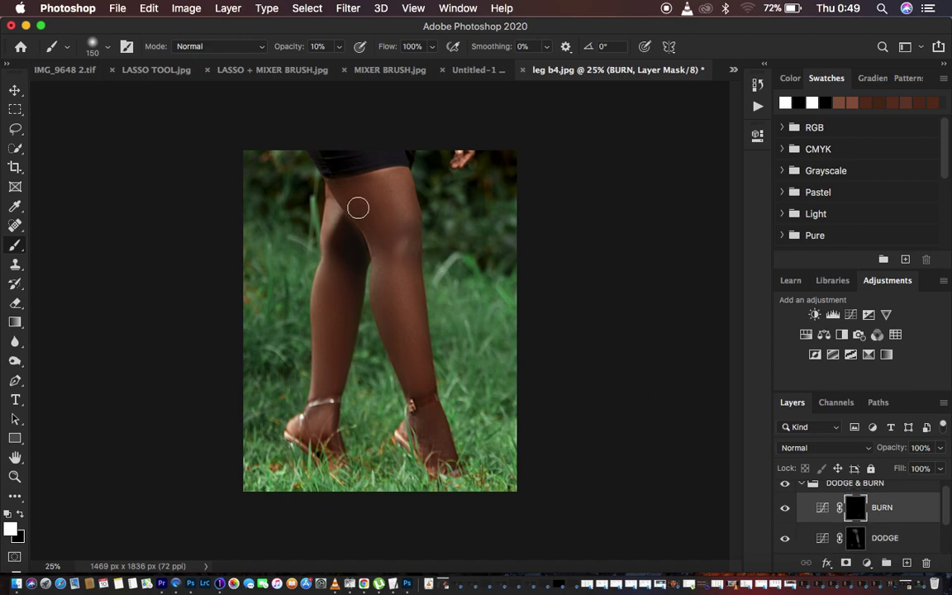
pyautogui.moveTo(345, 191); pyautogui.dragTo(378, 233)
pyautogui.click(855, 538)
pyautogui.moveTo(429, 425)
pyautogui.mouseDown()
pyautogui.moveTo(420, 419)
pyautogui.moveTo(440, 439)
pyautogui.moveTo(428, 415)
pyautogui.mouseUp()
pyautogui.moveTo(430, 401); pyautogui.dragTo(440, 459)
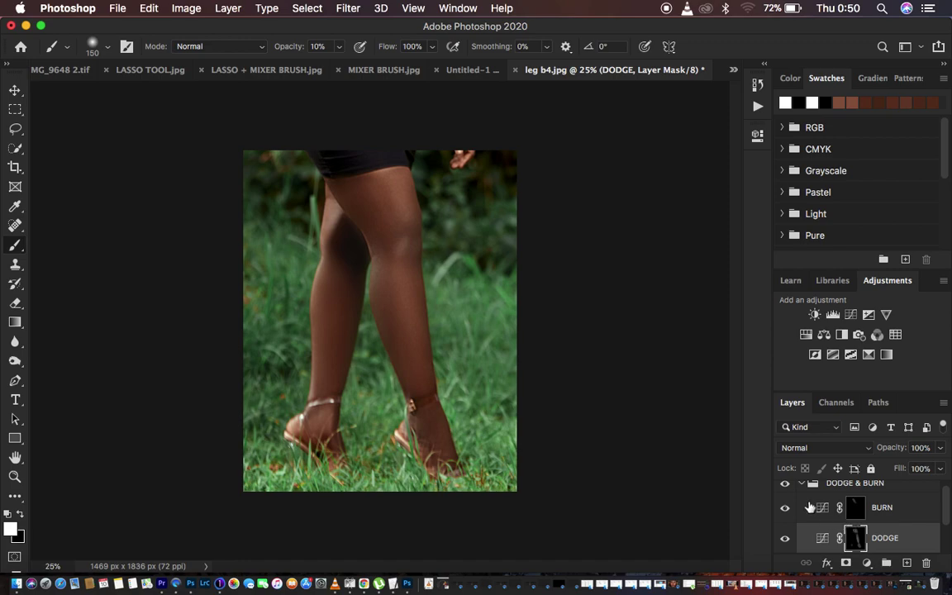
# Step: Collapse the DODGE & BURN group and compare the retouch with the original Background by toggling layer visibility
pyautogui.click(839, 484)
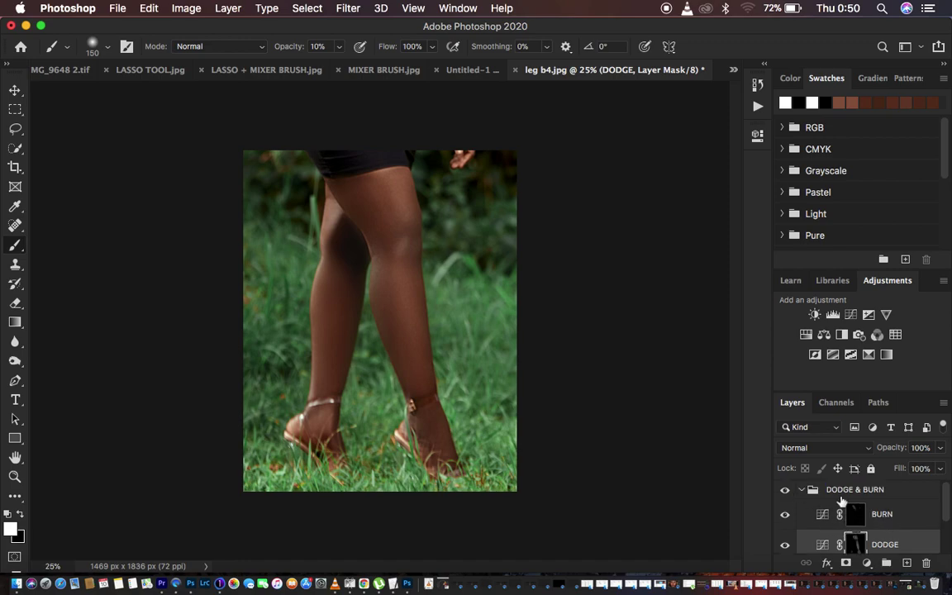
pyautogui.click(802, 484)
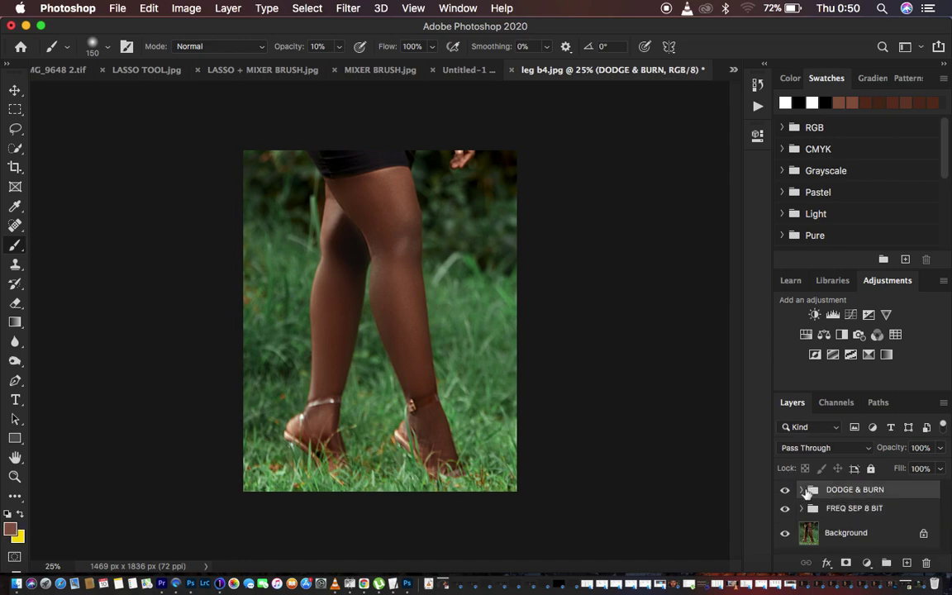
pyautogui.click(787, 533)
pyautogui.click(787, 535)
pyautogui.click(787, 534)
pyautogui.click(787, 534)
pyautogui.click(787, 534)
pyautogui.click(787, 534)
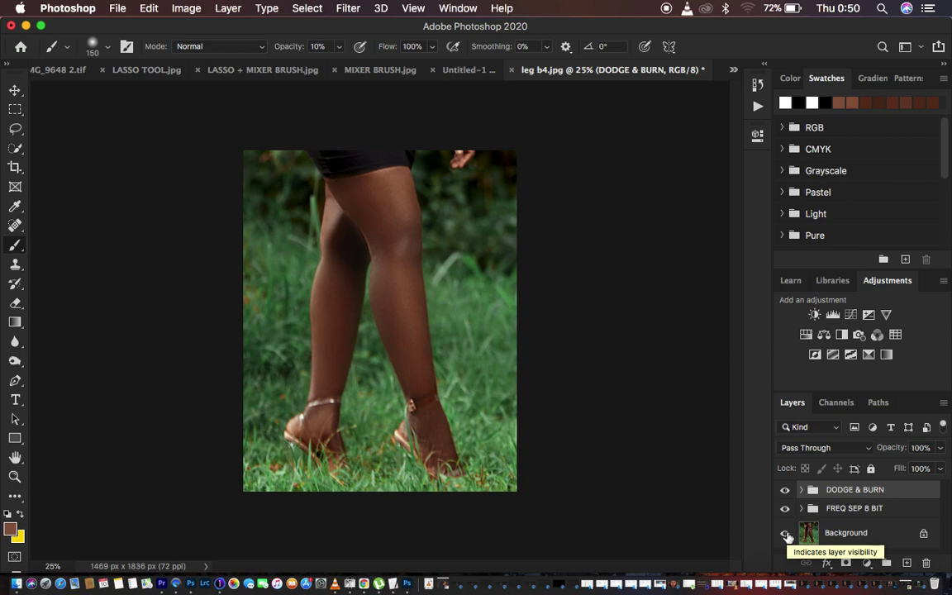